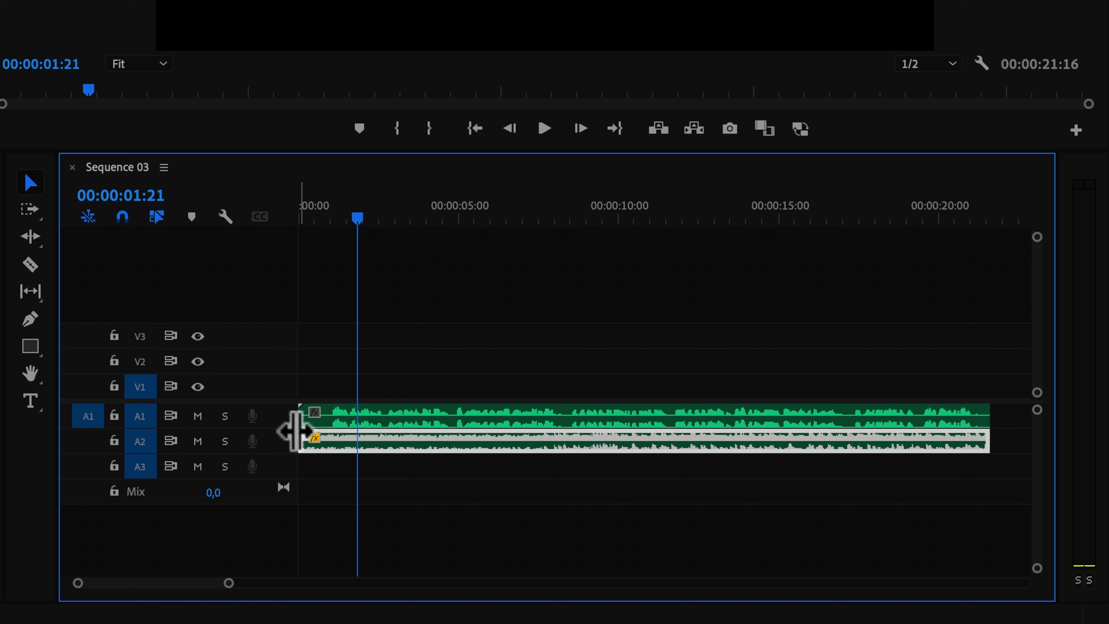
Step: Listen through the opening seconds of the audio tracks to find where the voice-over starts
{"action": "left_click_drag", "start_coordinate": [355, 219], "coordinate": [318, 227]}
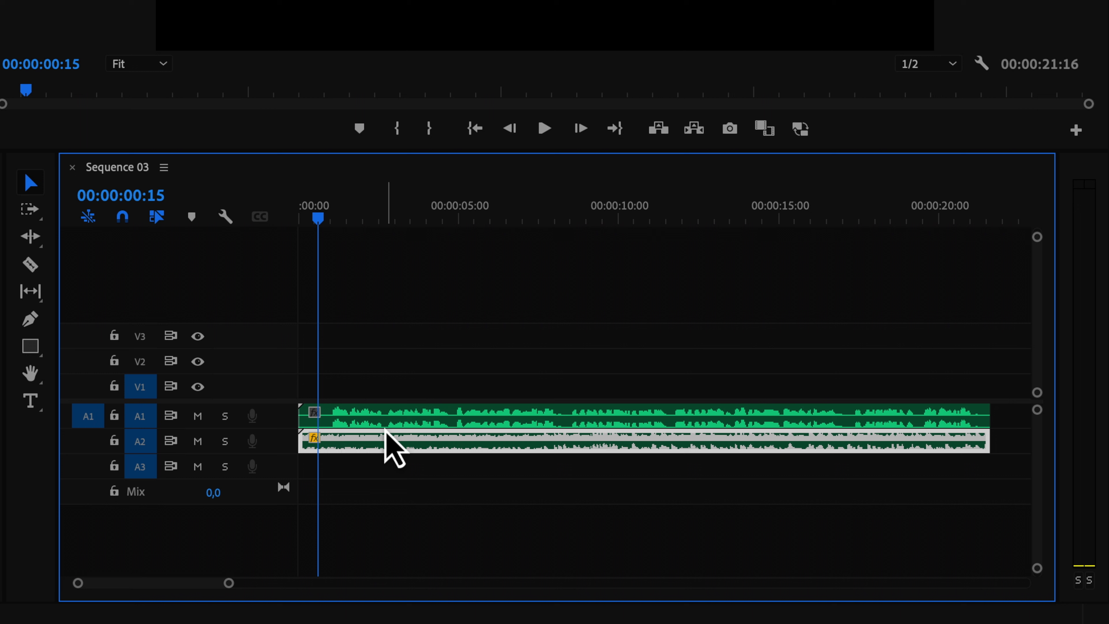
{"action": "left_click", "coordinate": [379, 213]}
{"action": "left_click_drag", "start_coordinate": [380, 213], "coordinate": [387, 214]}
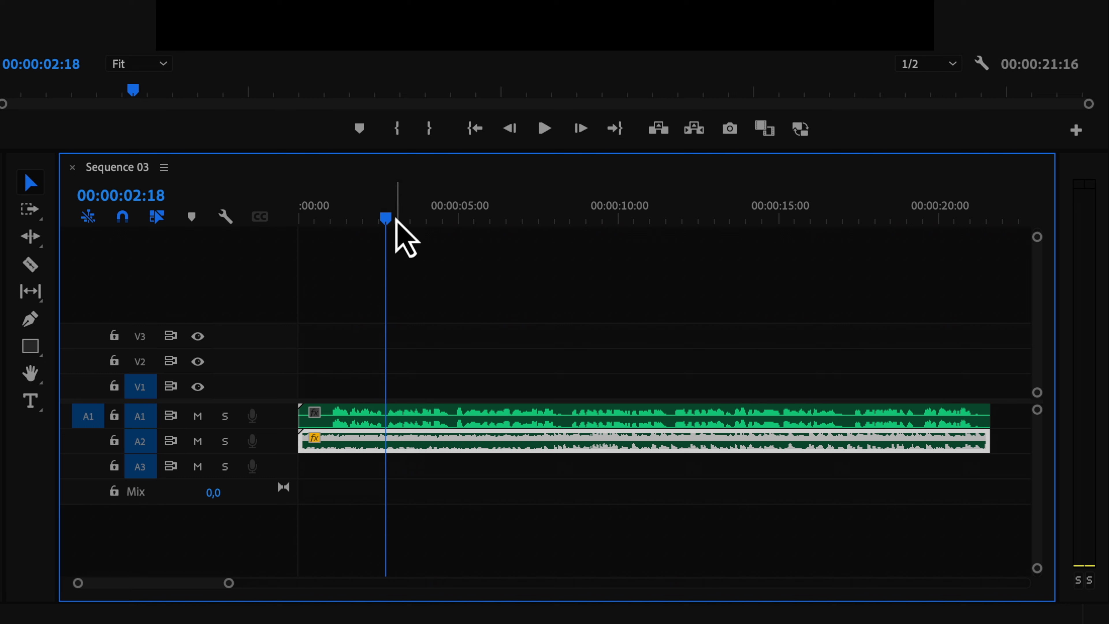
{"action": "left_click_drag", "start_coordinate": [396, 217], "coordinate": [455, 218]}
{"action": "key", "text": "space"}
{"action": "key", "text": "space"}
Step: Trim the start of the VO.wav clip on A1 to 00:00:00:18 and move the clip back to the sequence start
{"action": "left_click", "coordinate": [319, 218]}
{"action": "left_click", "coordinate": [321, 220]}
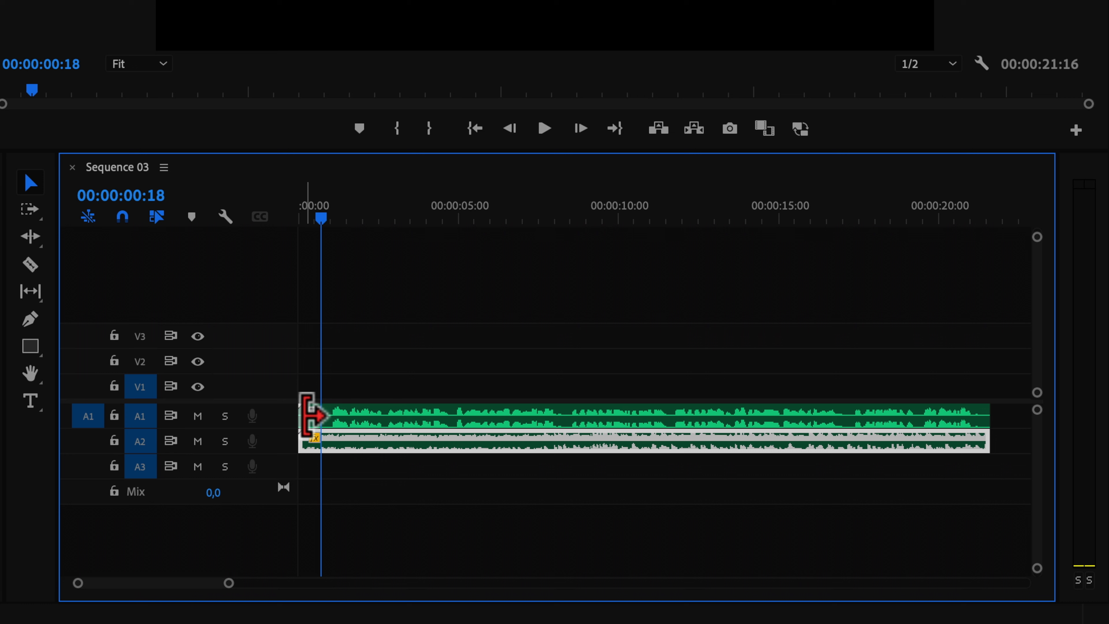
{"action": "left_click_drag", "start_coordinate": [312, 415], "coordinate": [321, 415]}
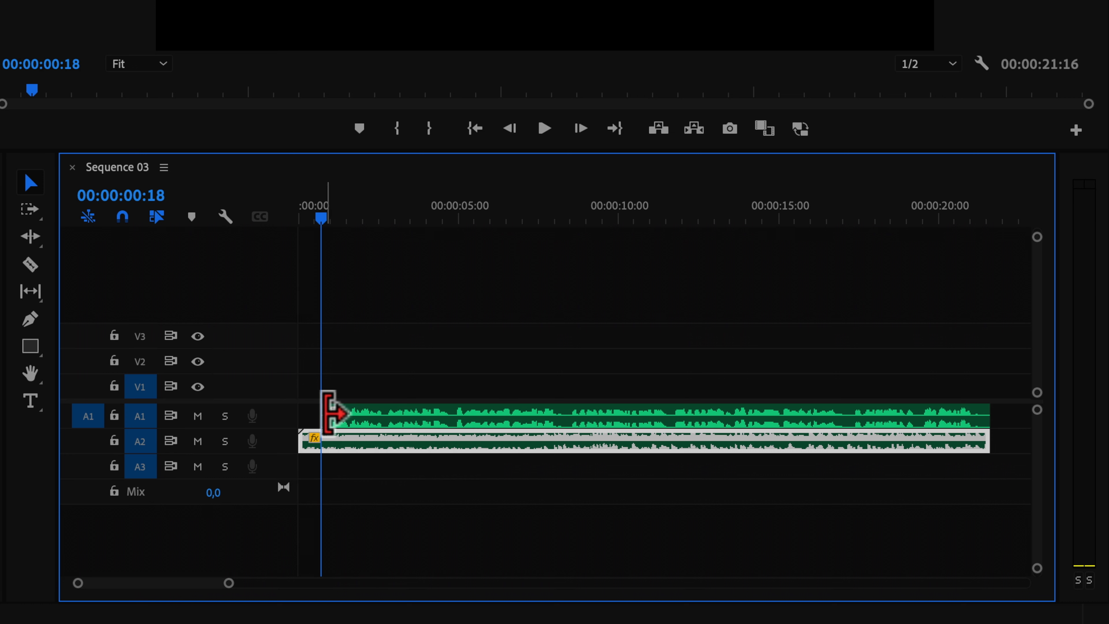
{"action": "left_click_drag", "start_coordinate": [460, 416], "coordinate": [422, 419]}
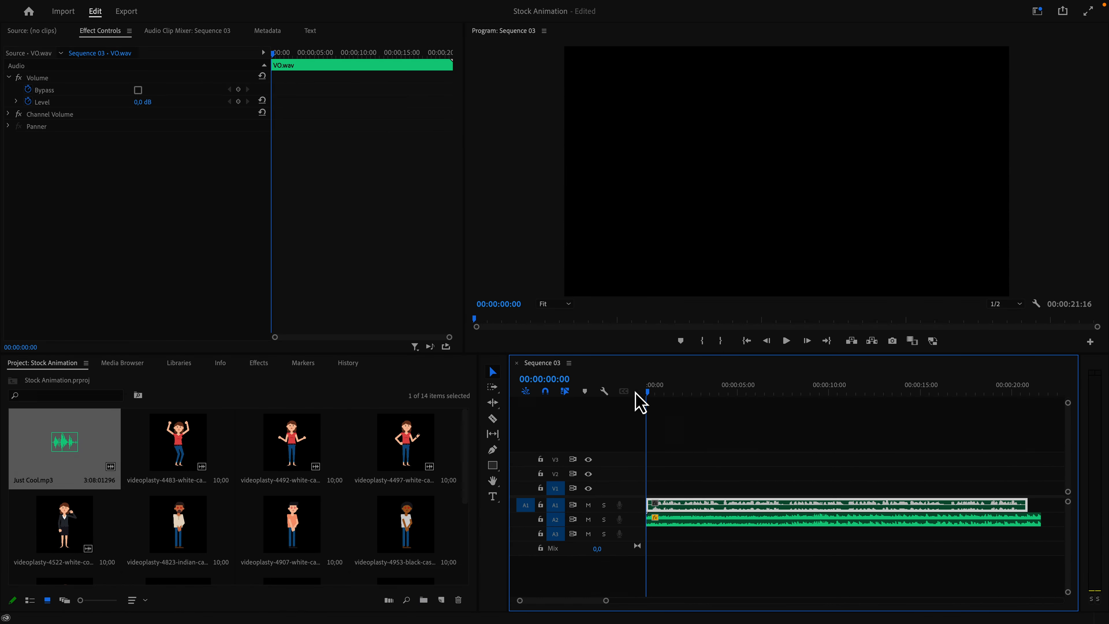
Step: Play the first two seconds, then place the videoplasty-6295 selfie-stick clip at the sequence start on V3 and A3
{"action": "key", "text": "space"}
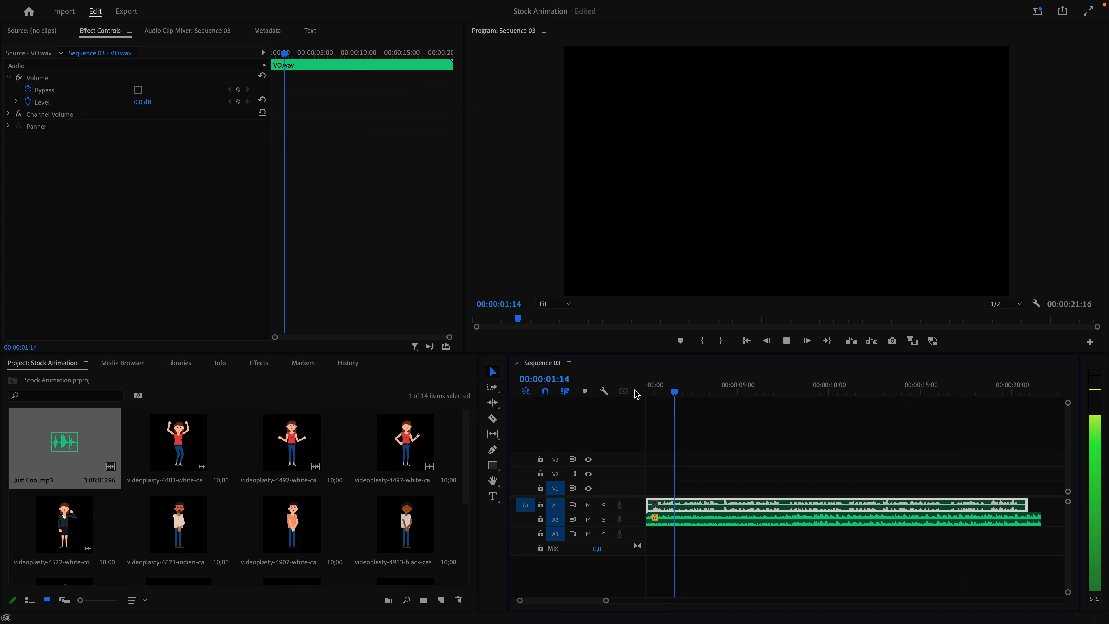
{"action": "key", "text": "space"}
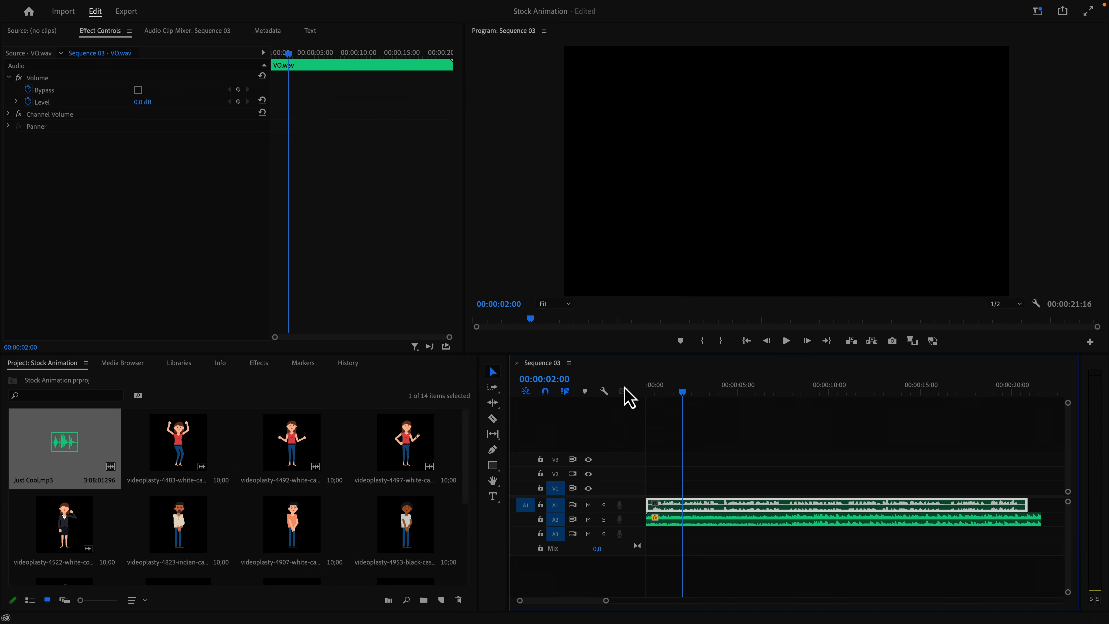
{"action": "scroll", "coordinate": [251, 472], "scroll_direction": "down", "scroll_amount": 3}
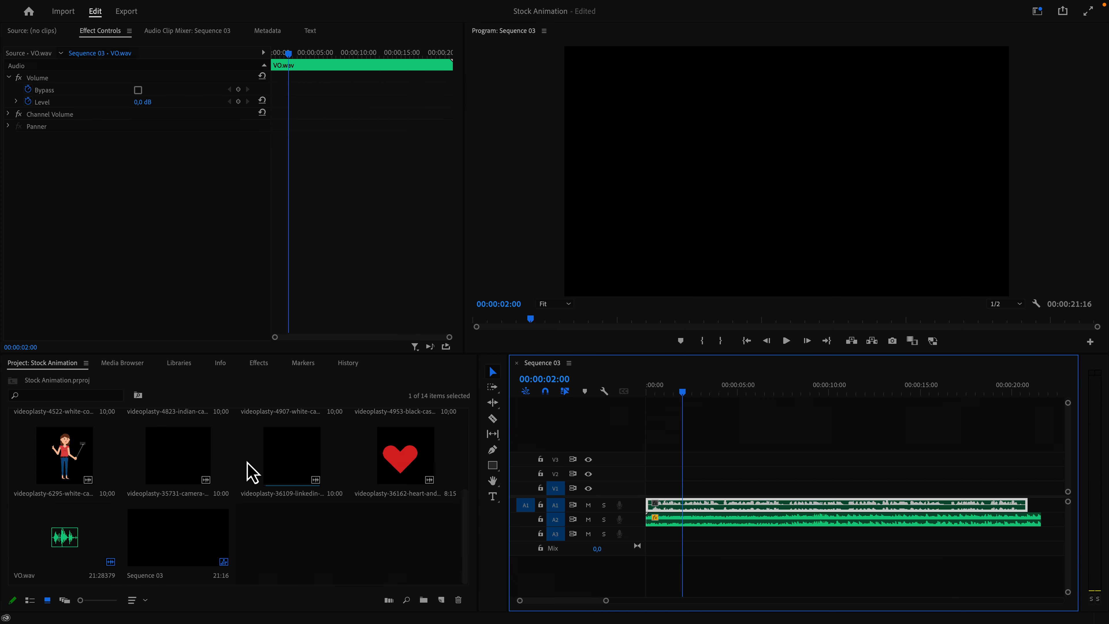
{"action": "left_click", "coordinate": [57, 466]}
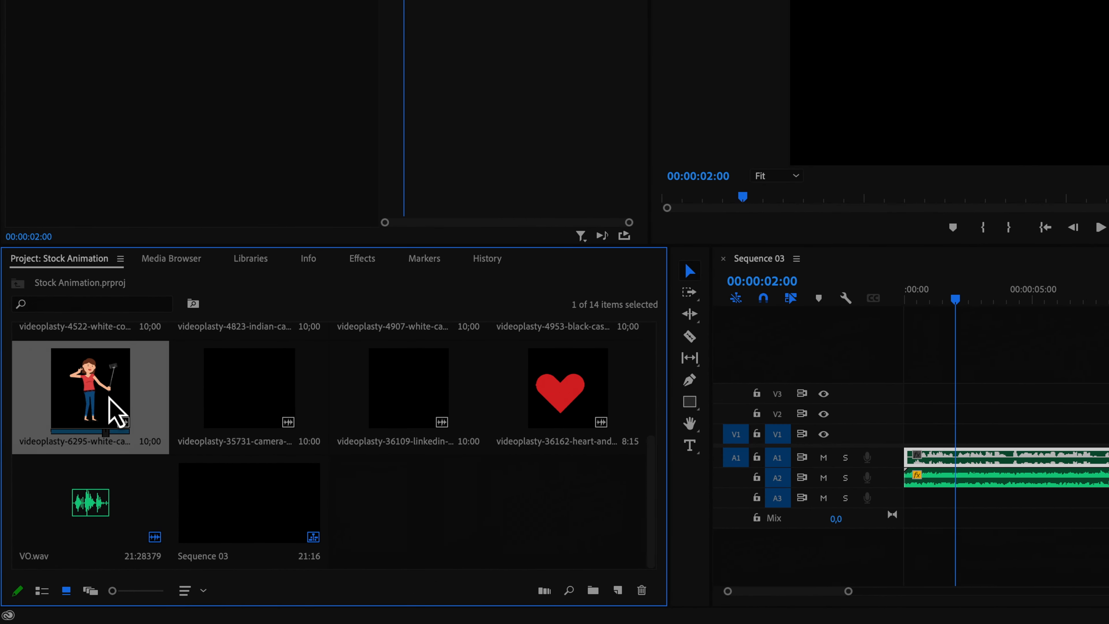
{"action": "left_click_drag", "start_coordinate": [94, 408], "coordinate": [867, 440]}
{"action": "left_click_drag", "start_coordinate": [643, 456], "coordinate": [694, 413]}
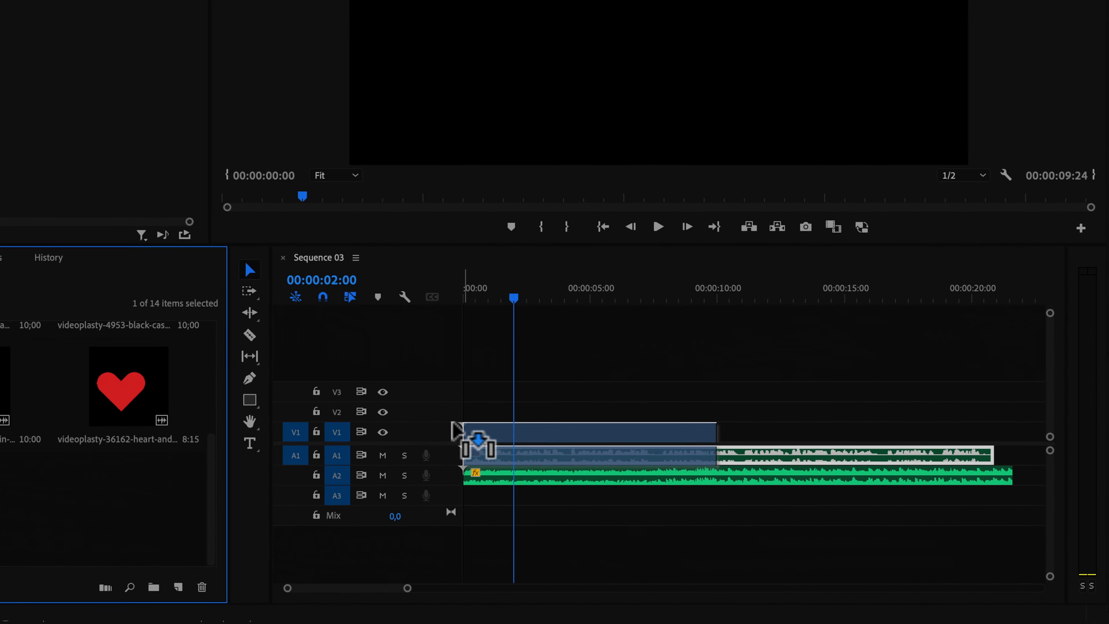
{"action": "left_click_drag", "start_coordinate": [479, 388], "coordinate": [502, 388]}
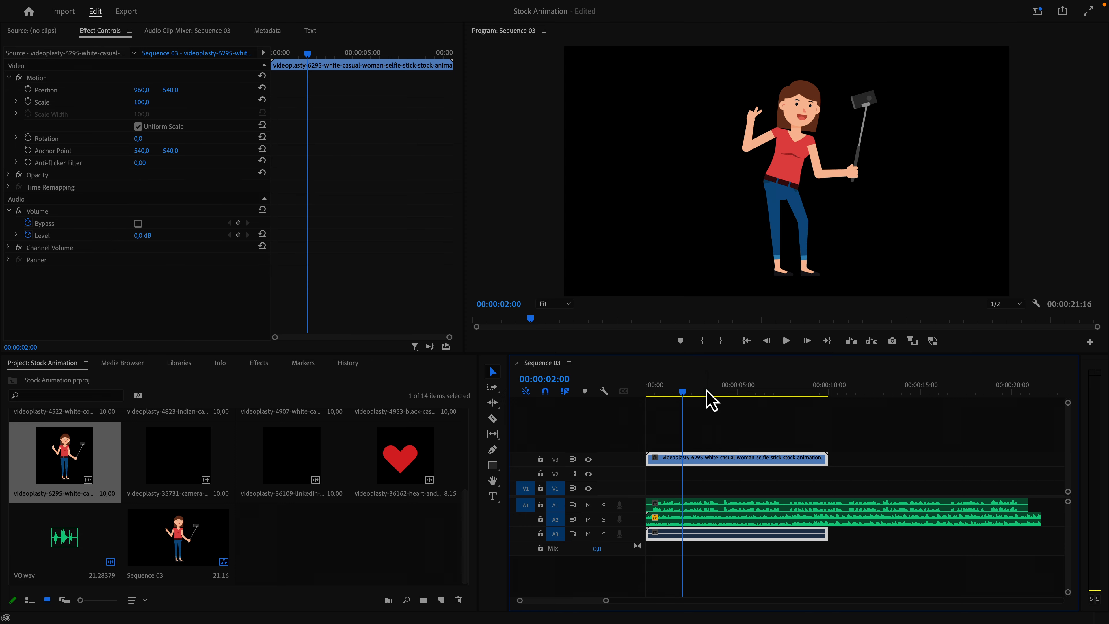
Step: Unlink the selfie-stick clip's video from its audio and delete the audio portion on A3
{"action": "left_click", "coordinate": [701, 391]}
{"action": "left_click", "coordinate": [712, 548]}
{"action": "left_click", "coordinate": [710, 531]}
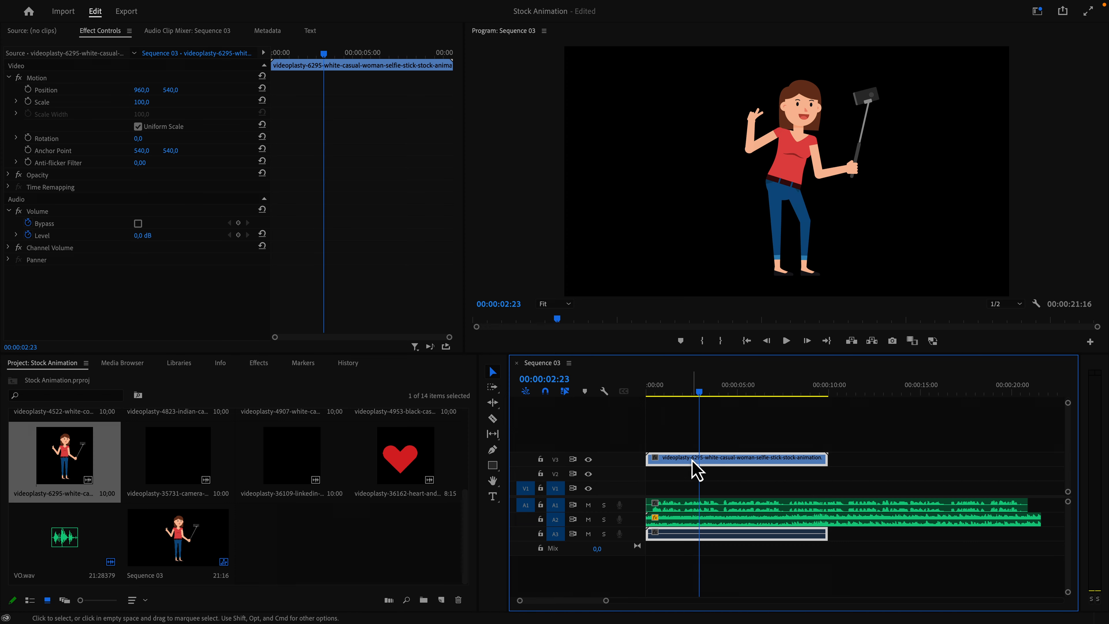
{"action": "right_click", "coordinate": [706, 464]}
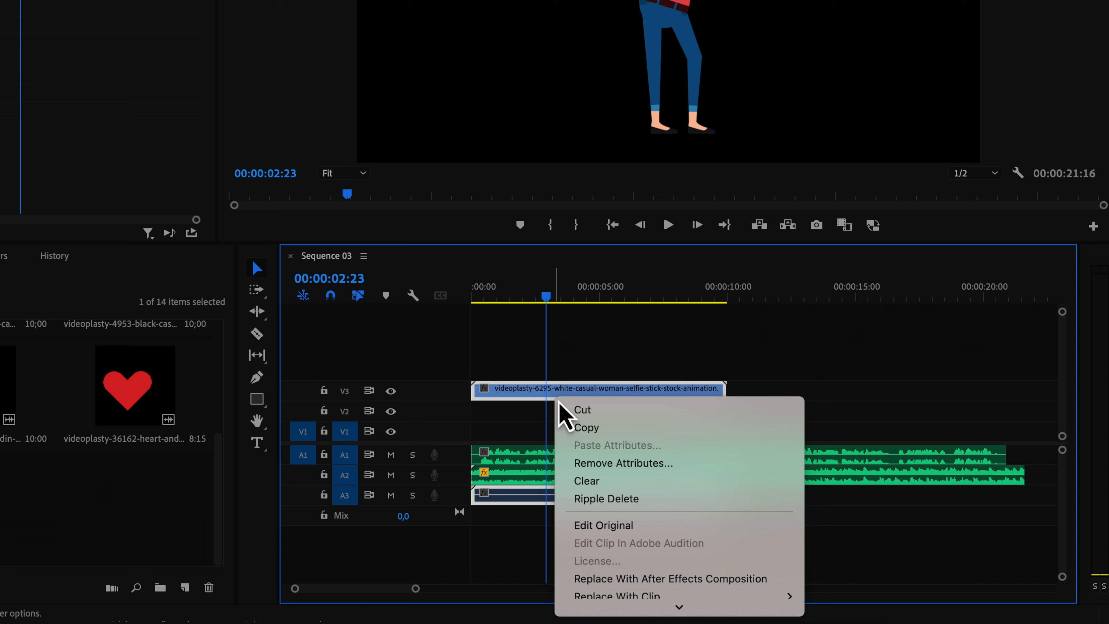
{"action": "scroll", "coordinate": [589, 459], "scroll_direction": "down", "scroll_amount": 5}
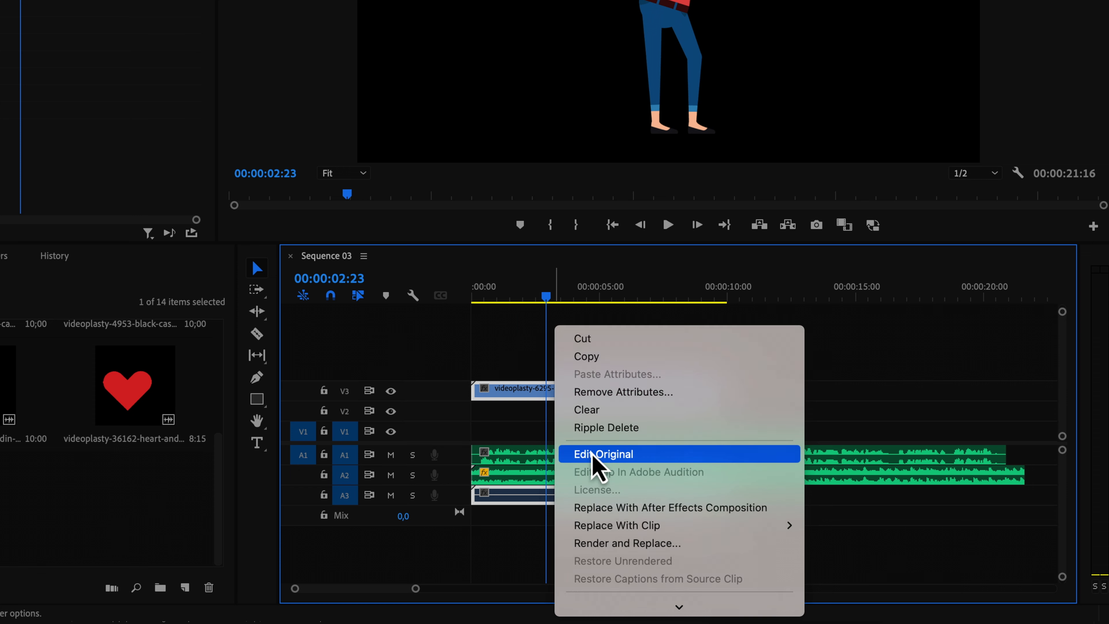
{"action": "left_click", "coordinate": [618, 552]}
{"action": "left_click", "coordinate": [584, 530]}
{"action": "left_click", "coordinate": [566, 498]}
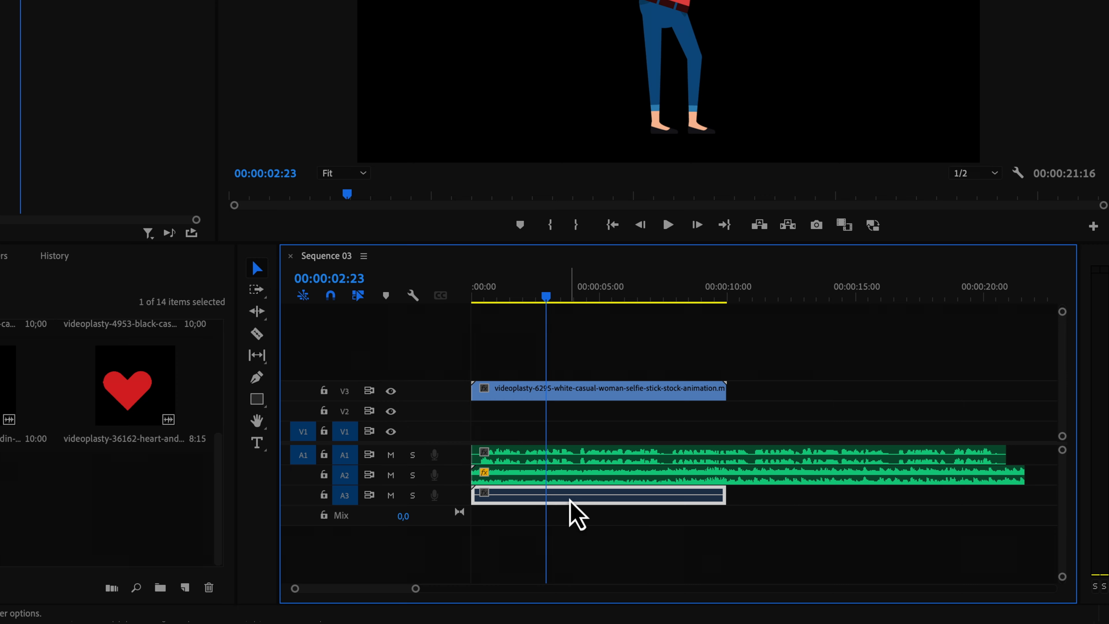
{"action": "key", "text": "Delete"}
Step: Move the selfie-stick clip to V1, trim off its opening, keep it at the sequence start, and end it at 00:00:02:00
{"action": "left_click_drag", "start_coordinate": [524, 395], "coordinate": [534, 421]}
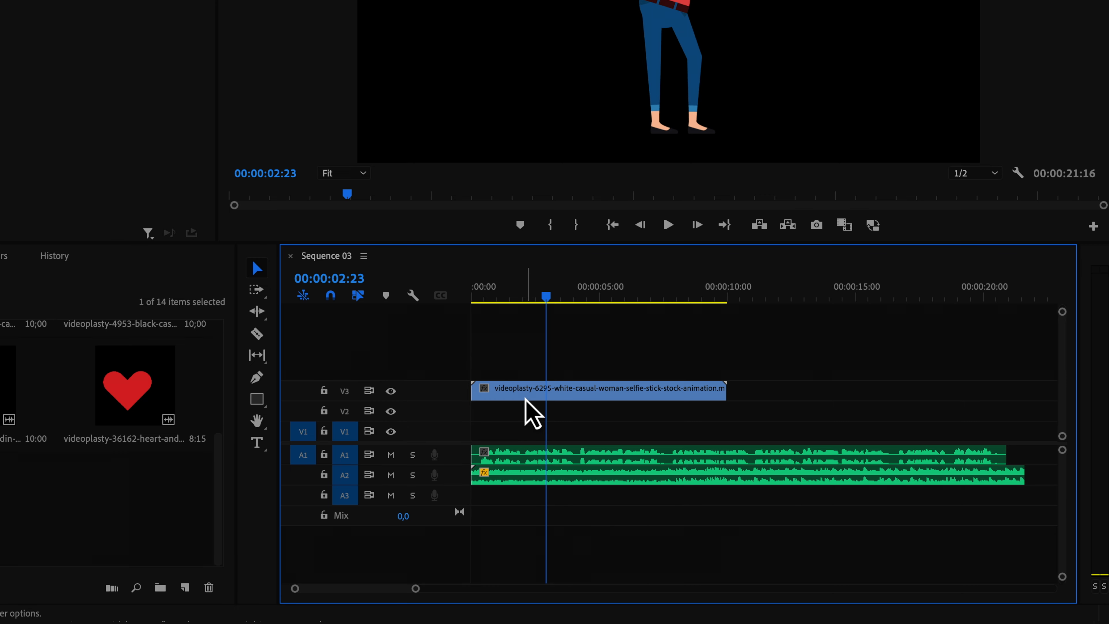
{"action": "left_click_drag", "start_coordinate": [653, 466], "coordinate": [700, 488]}
{"action": "left_click_drag", "start_coordinate": [701, 395], "coordinate": [662, 411]}
{"action": "left_click_drag", "start_coordinate": [656, 485], "coordinate": [693, 489]}
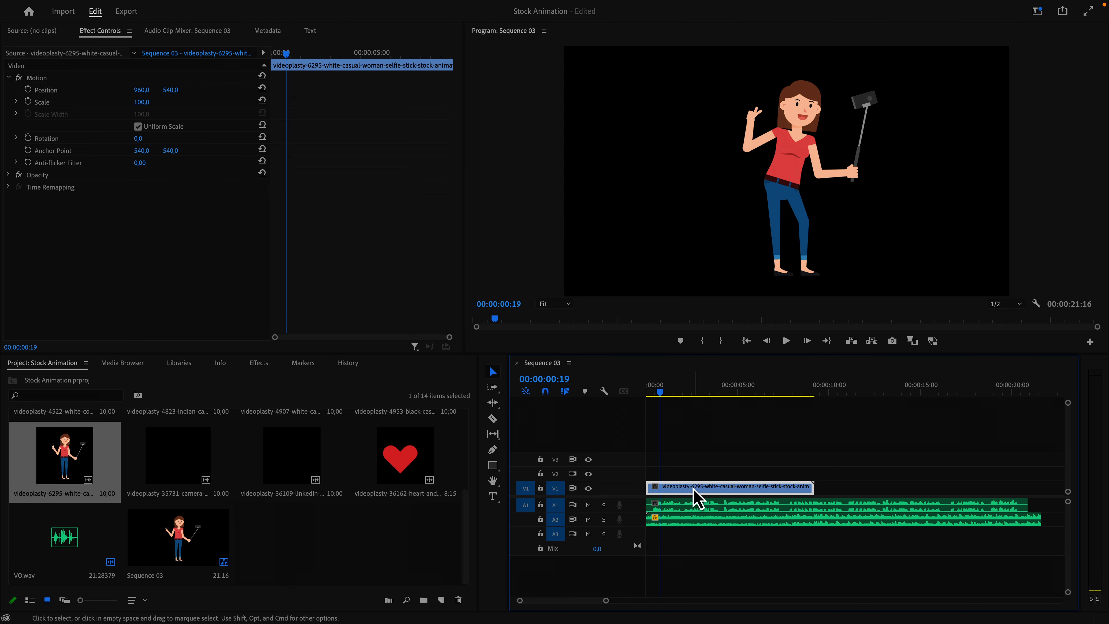
{"action": "left_click", "coordinate": [683, 390]}
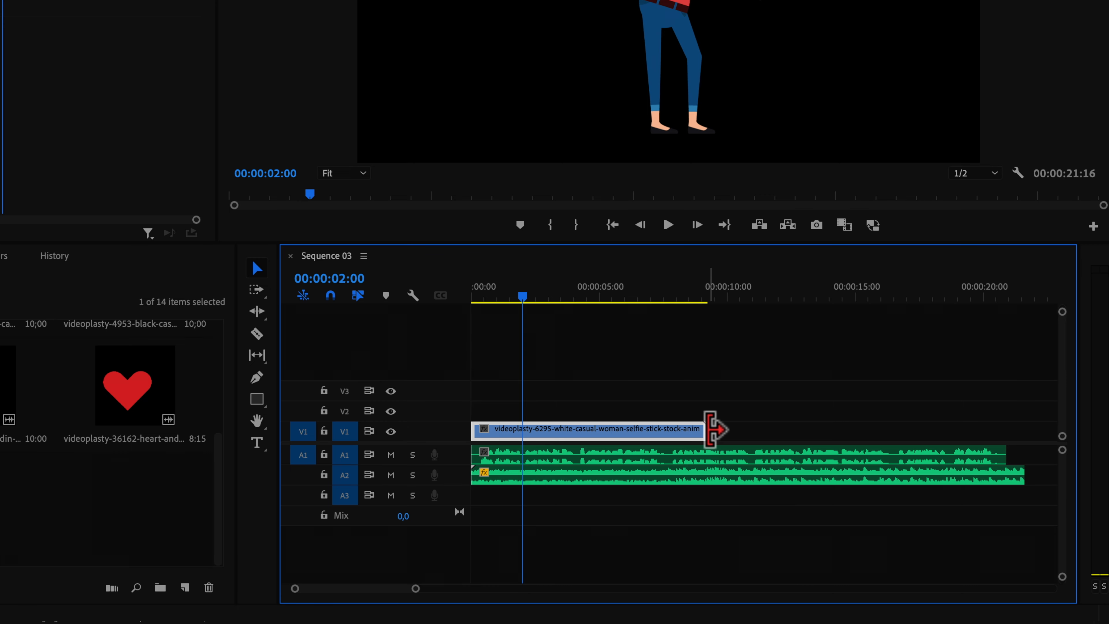
{"action": "left_click_drag", "start_coordinate": [711, 428], "coordinate": [523, 427]}
Step: Play the sequence from the beginning and stop at 00:00:04:02
{"action": "left_click_drag", "start_coordinate": [583, 335], "coordinate": [500, 344]}
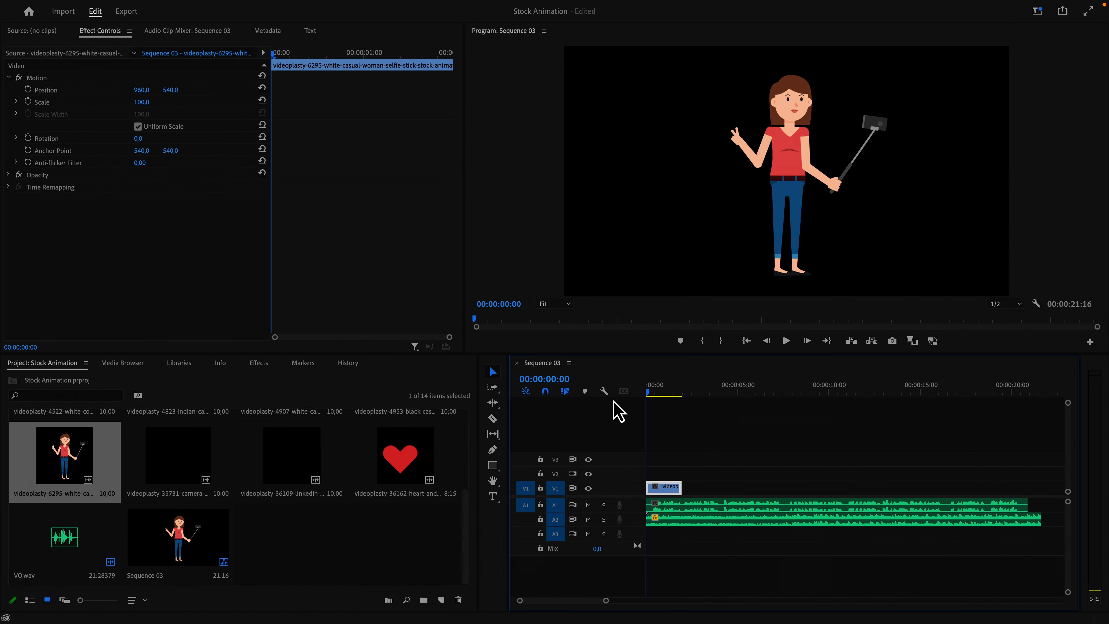
{"action": "key", "text": "space"}
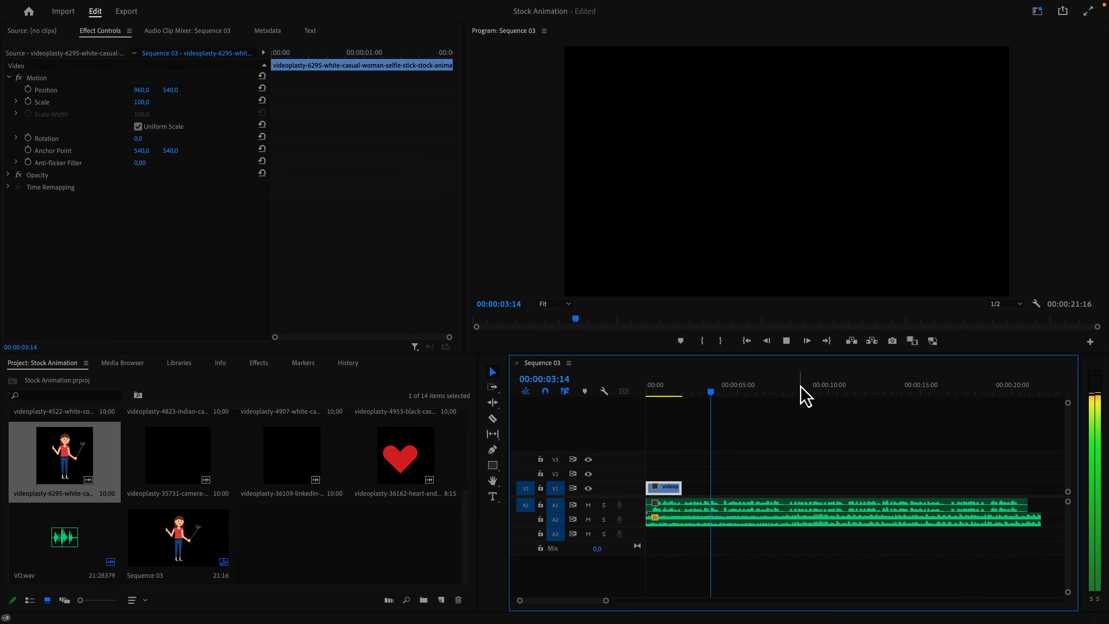
{"action": "key", "text": "space"}
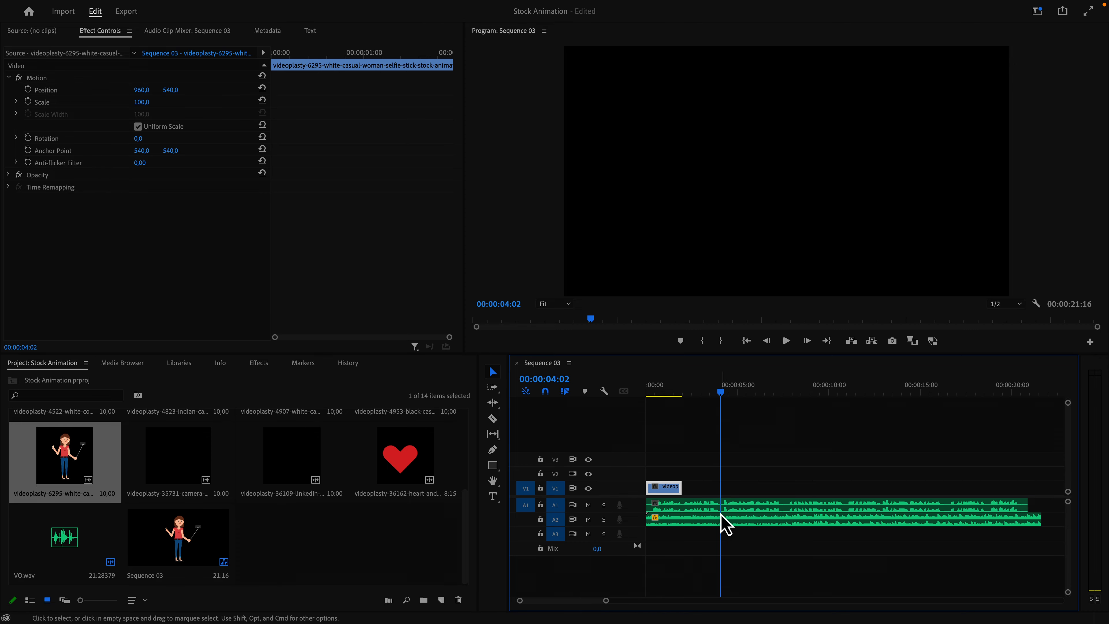
Step: Place the videoplasty-4492 stressed-woman clip on V3 and A3, starting where the selfie-stick clip ends
{"action": "scroll", "coordinate": [364, 565], "scroll_direction": "up", "scroll_amount": 3}
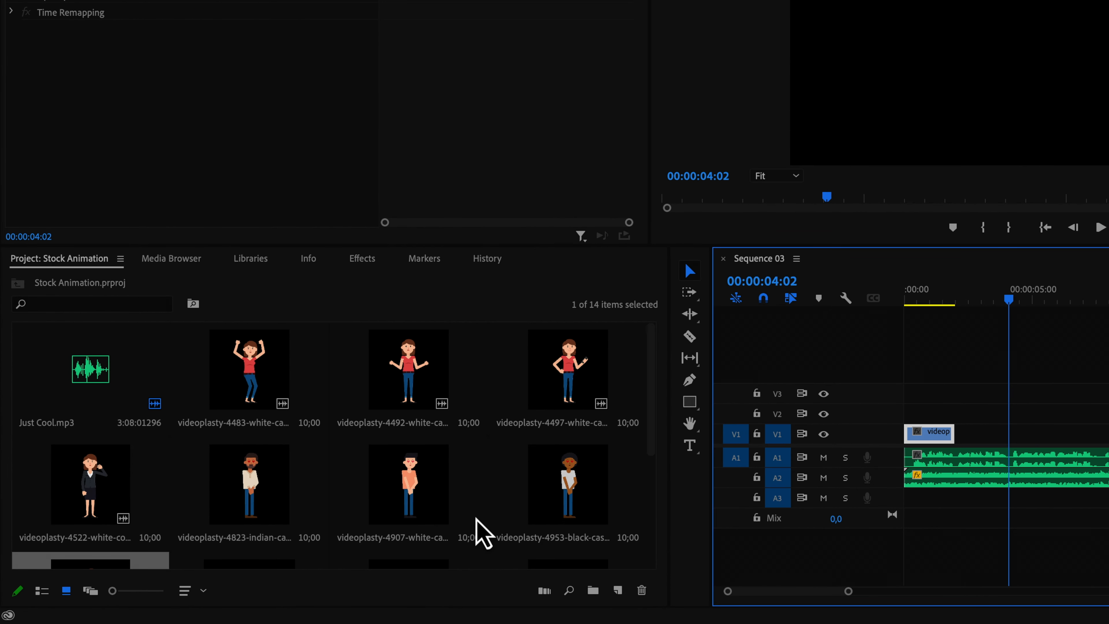
{"action": "left_click", "coordinate": [232, 364]}
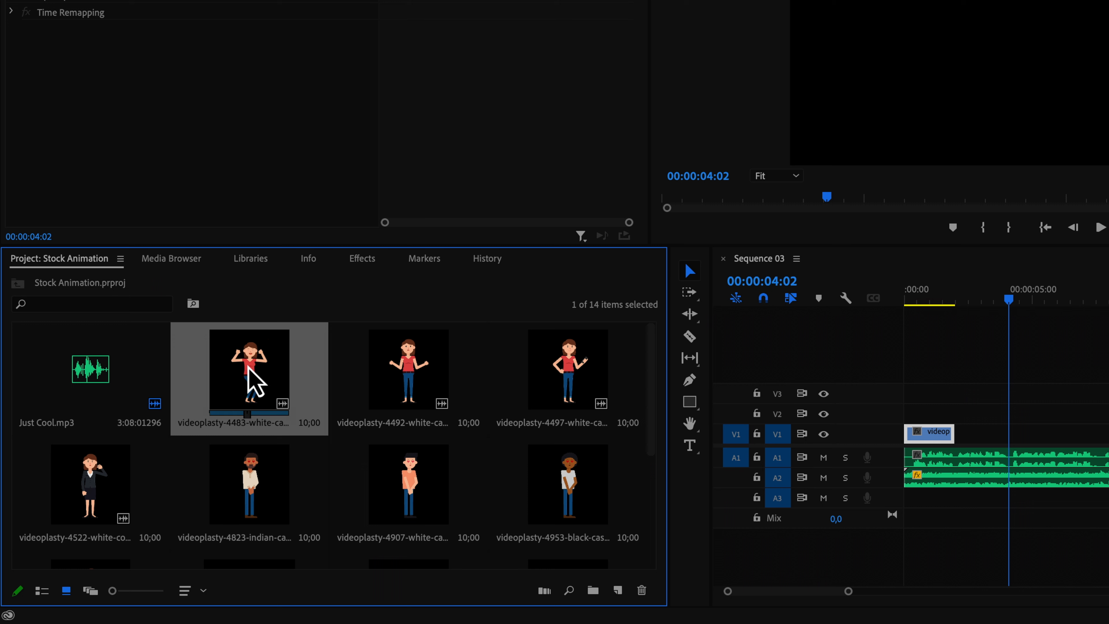
{"action": "left_click", "coordinate": [390, 383]}
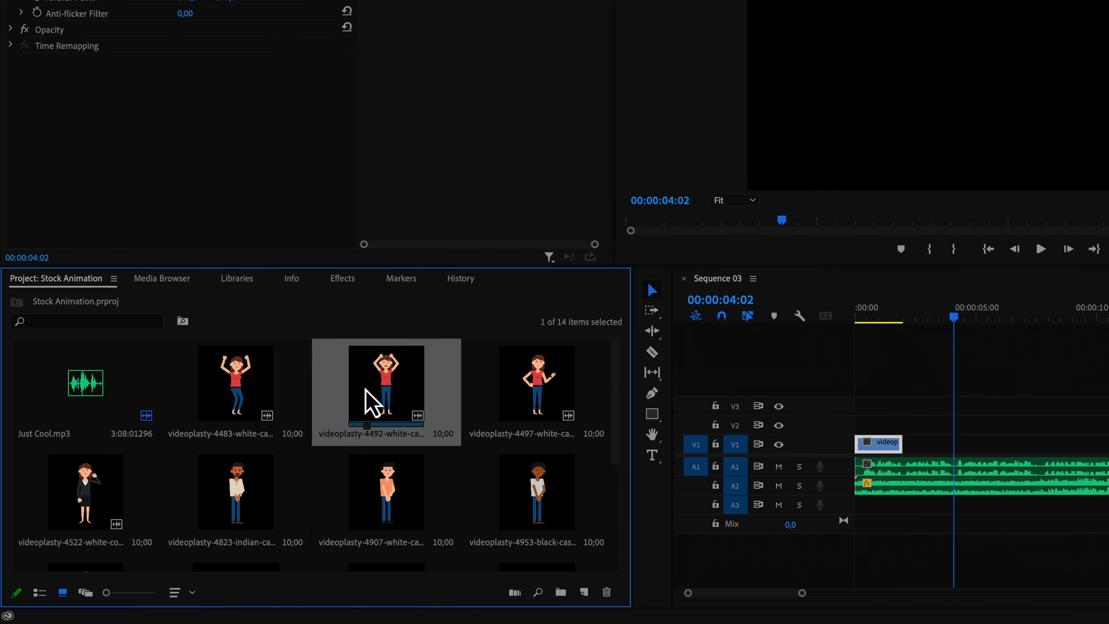
{"action": "left_click_drag", "start_coordinate": [370, 400], "coordinate": [720, 365]}
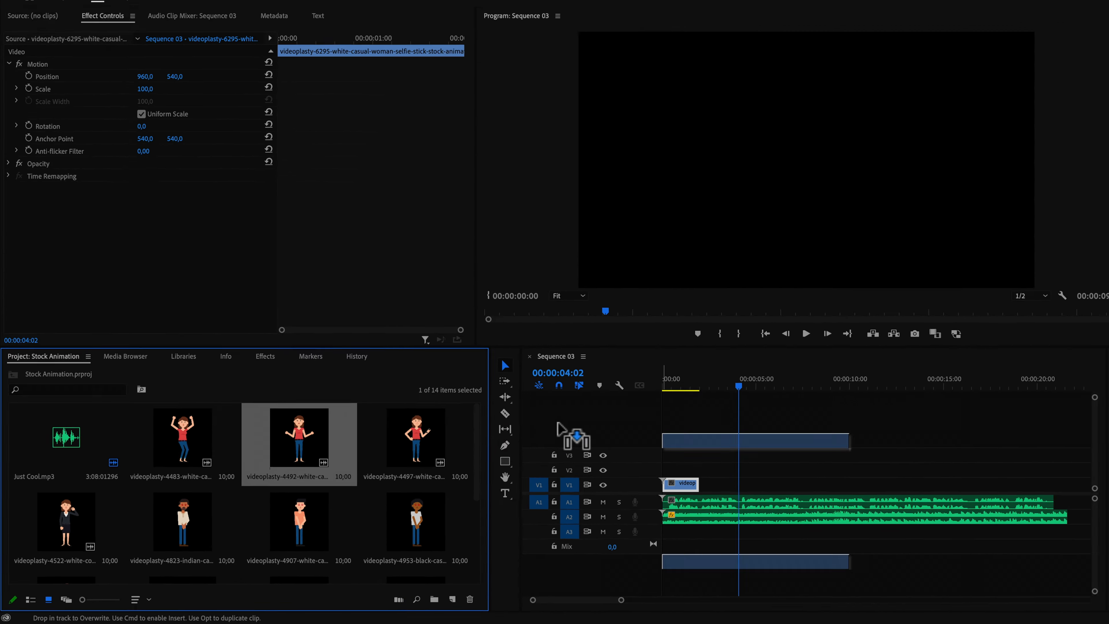
{"action": "left_click_drag", "start_coordinate": [557, 423], "coordinate": [742, 457]}
Step: Unlink the stressed-woman clip's video from its audio and delete the audio portion on A3
{"action": "right_click", "coordinate": [742, 454]}
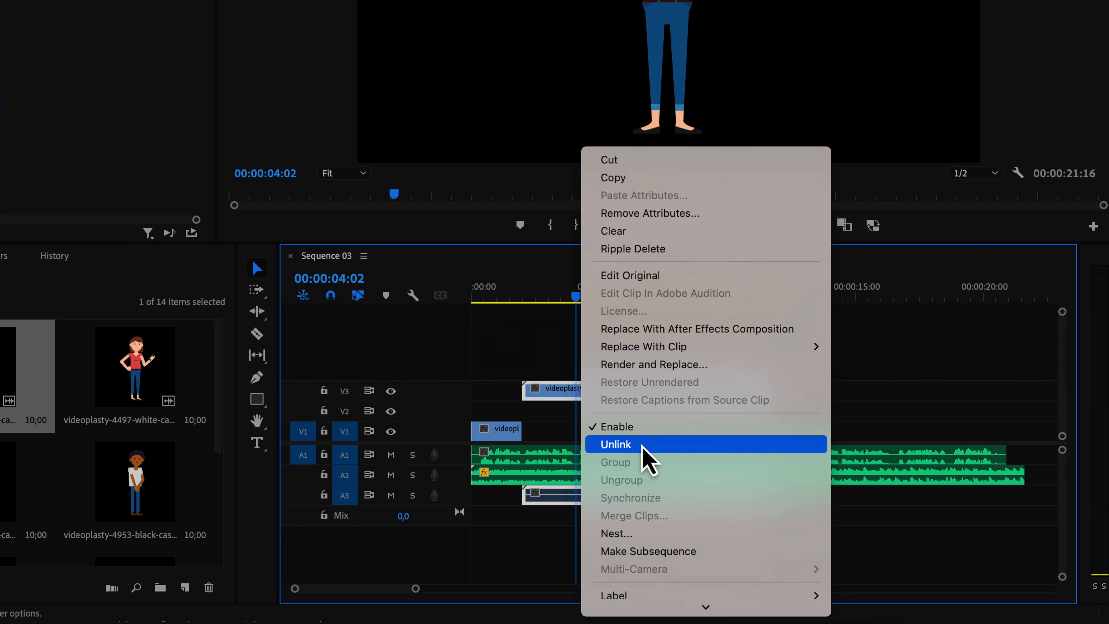
{"action": "left_click", "coordinate": [642, 447]}
{"action": "left_click_drag", "start_coordinate": [516, 512], "coordinate": [577, 502]}
{"action": "key", "text": "Delete"}
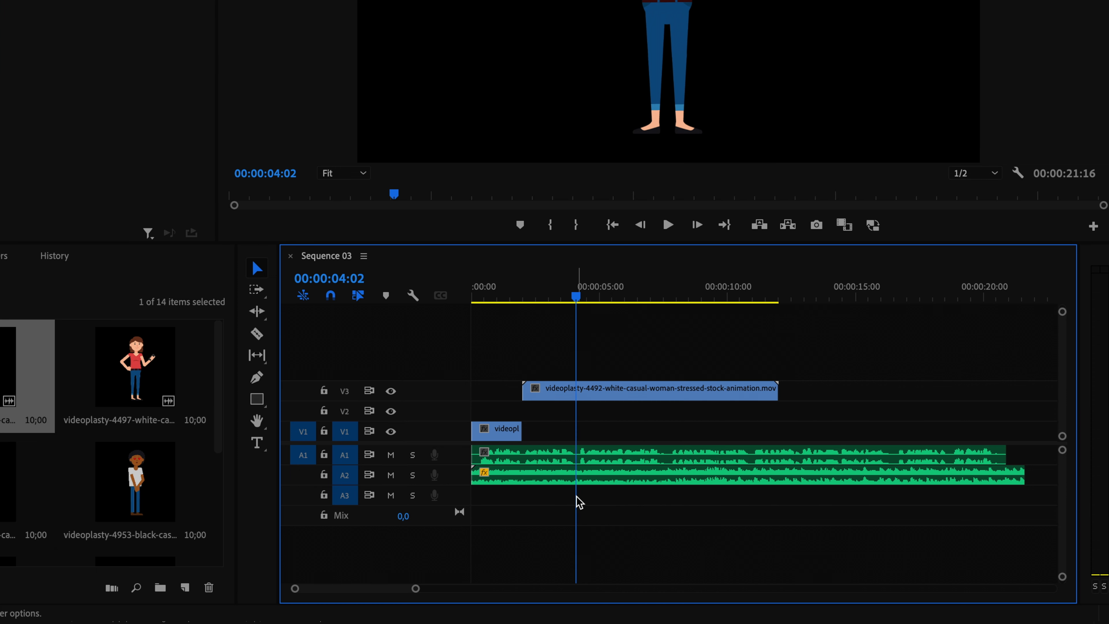
Step: Move the stressed-woman clip to V1, trim its end to 00:00:04:02, and play back the two clips
{"action": "left_click_drag", "start_coordinate": [595, 395], "coordinate": [588, 427]}
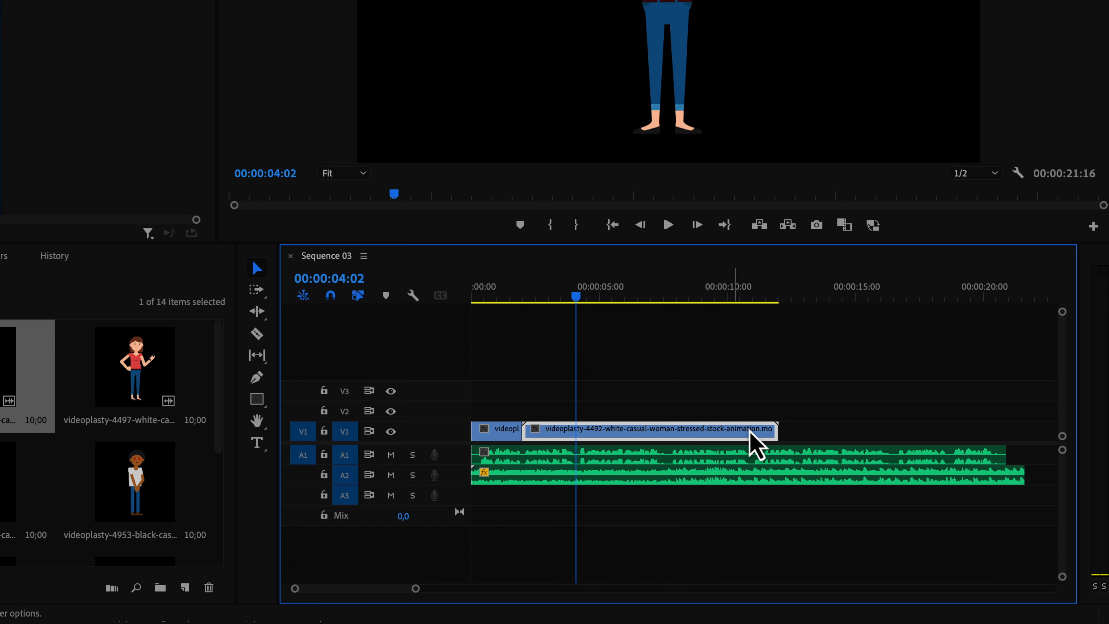
{"action": "left_click_drag", "start_coordinate": [776, 430], "coordinate": [576, 437]}
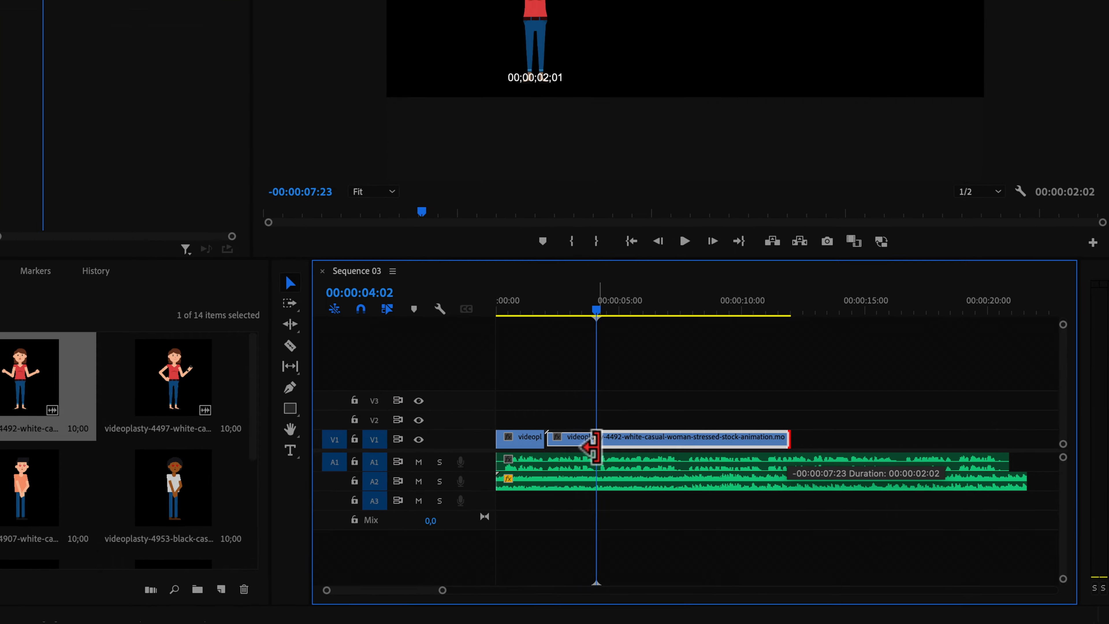
{"action": "left_click_drag", "start_coordinate": [721, 391], "coordinate": [664, 394]}
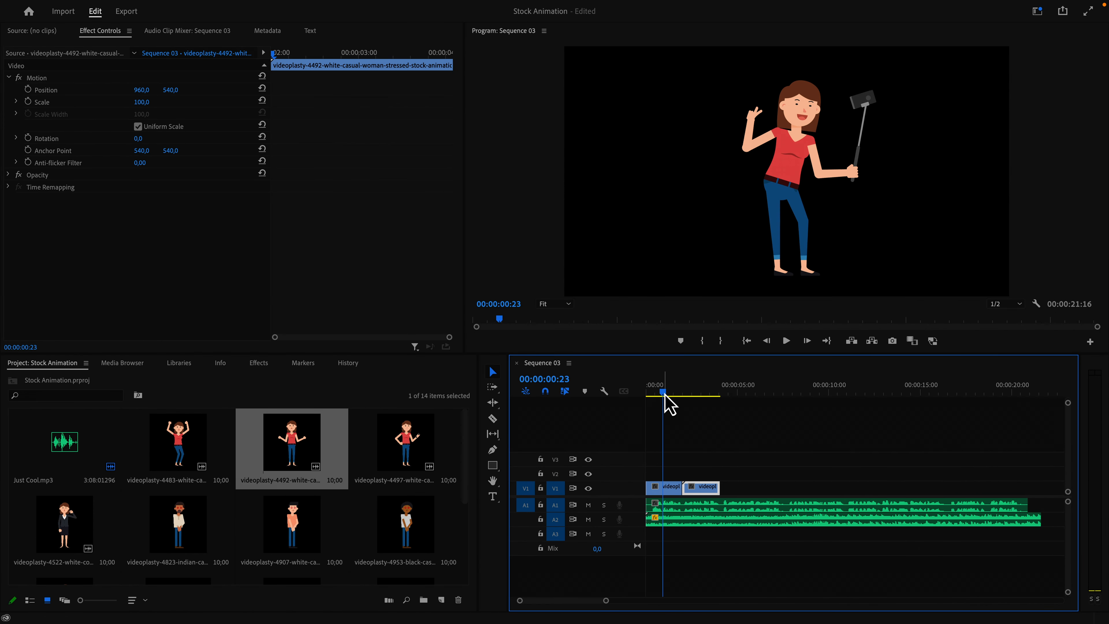
{"action": "key", "text": "space"}
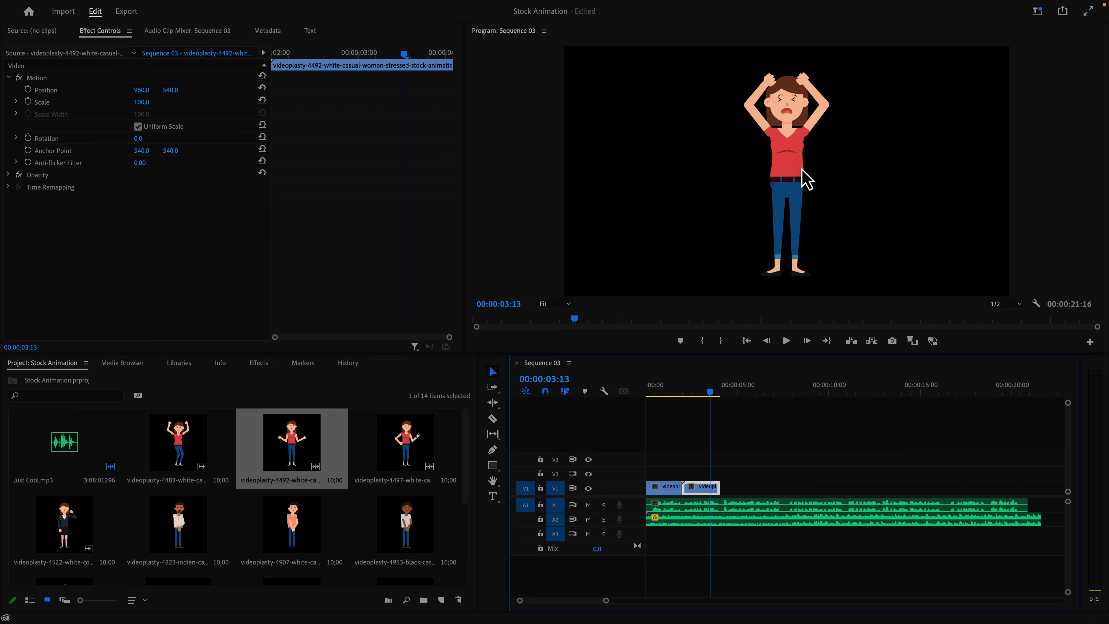
Step: Create a light-blue 1920 × 1080, 25 fps color matte named background and place it on V1 after the two character clips
{"action": "left_click", "coordinate": [441, 600]}
{"action": "left_click", "coordinate": [446, 576]}
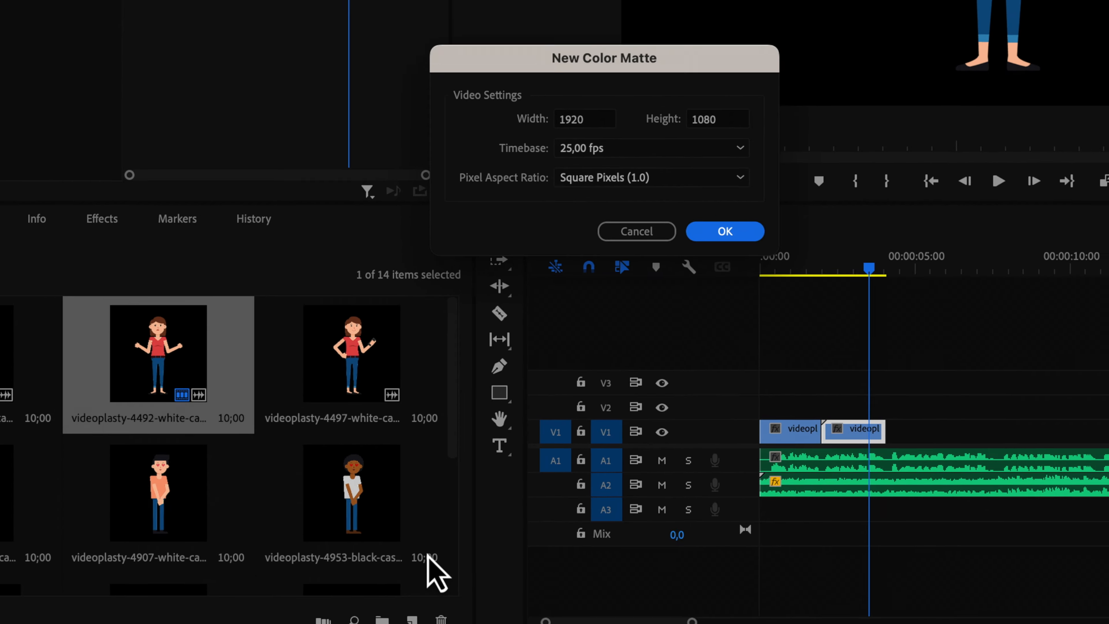
{"action": "left_click", "coordinate": [625, 369]}
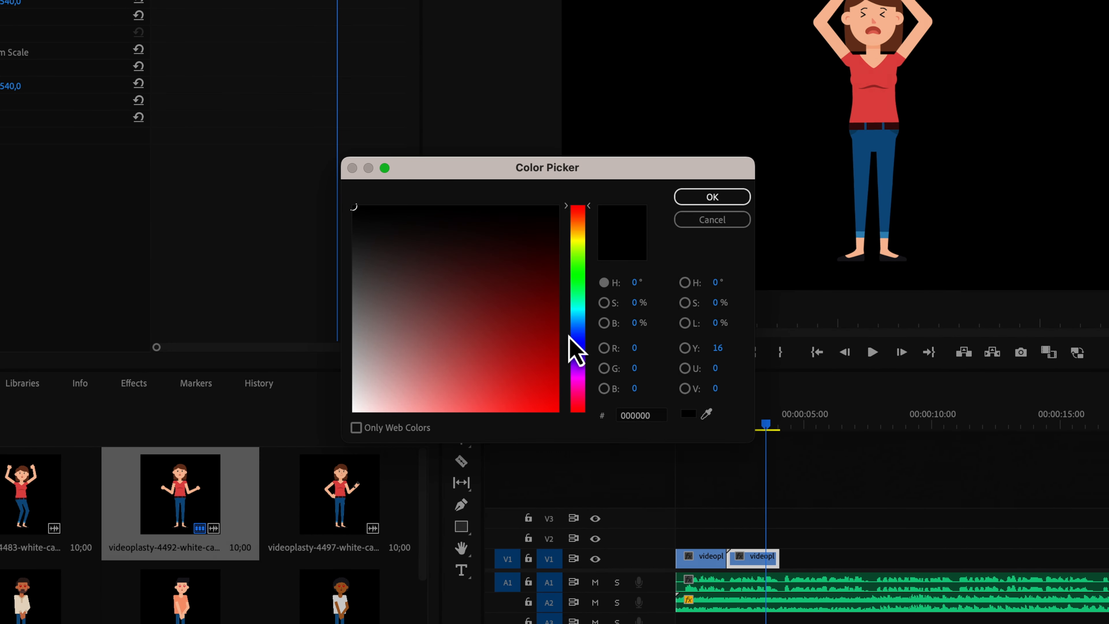
{"action": "left_click", "coordinate": [583, 344]}
{"action": "left_click_drag", "start_coordinate": [584, 344], "coordinate": [585, 332]}
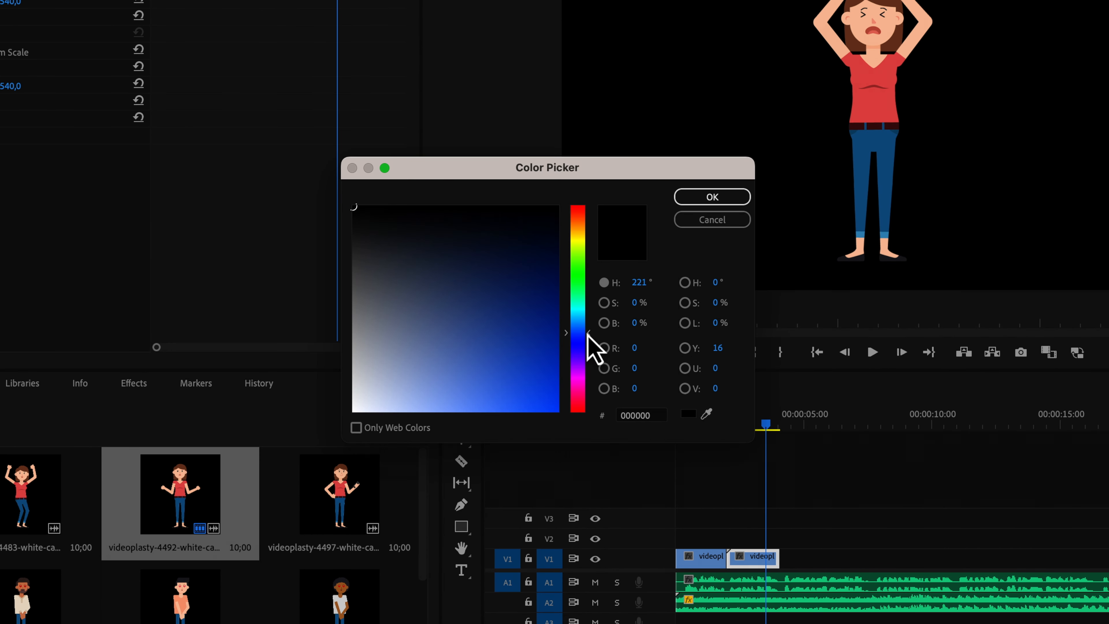
{"action": "left_click", "coordinate": [712, 197]}
{"action": "left_click_drag", "start_coordinate": [828, 423], "coordinate": [761, 424]}
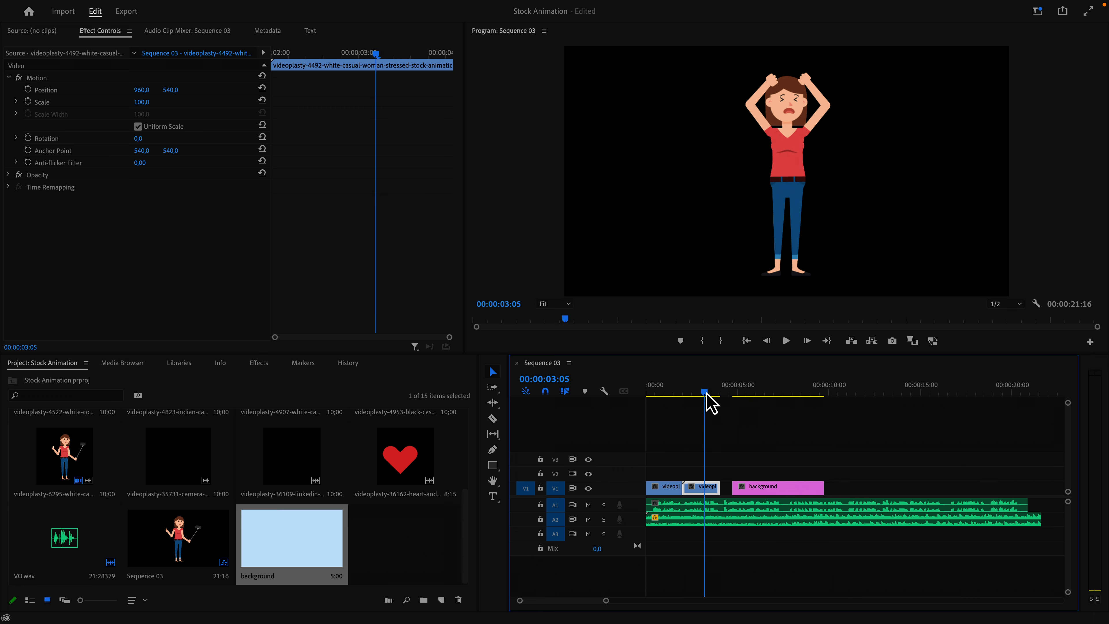
Step: Move both character clips up to V2, place the background matte at the start of V1 and extend it to the music's end
{"action": "left_click_drag", "start_coordinate": [651, 473], "coordinate": [700, 493]}
{"action": "left_click_drag", "start_coordinate": [700, 488], "coordinate": [700, 474]}
{"action": "left_click_drag", "start_coordinate": [777, 488], "coordinate": [690, 488]}
{"action": "left_click_drag", "start_coordinate": [736, 489], "coordinate": [1040, 488]}
Step: Play the voice-over up to 00:00:07:16 and place the videoplasty-35731 camera clip on V3 and A3, starting where the stressed-woman clip ends
{"action": "left_click_drag", "start_coordinate": [799, 394], "coordinate": [723, 395]}
{"action": "key", "text": "space"}
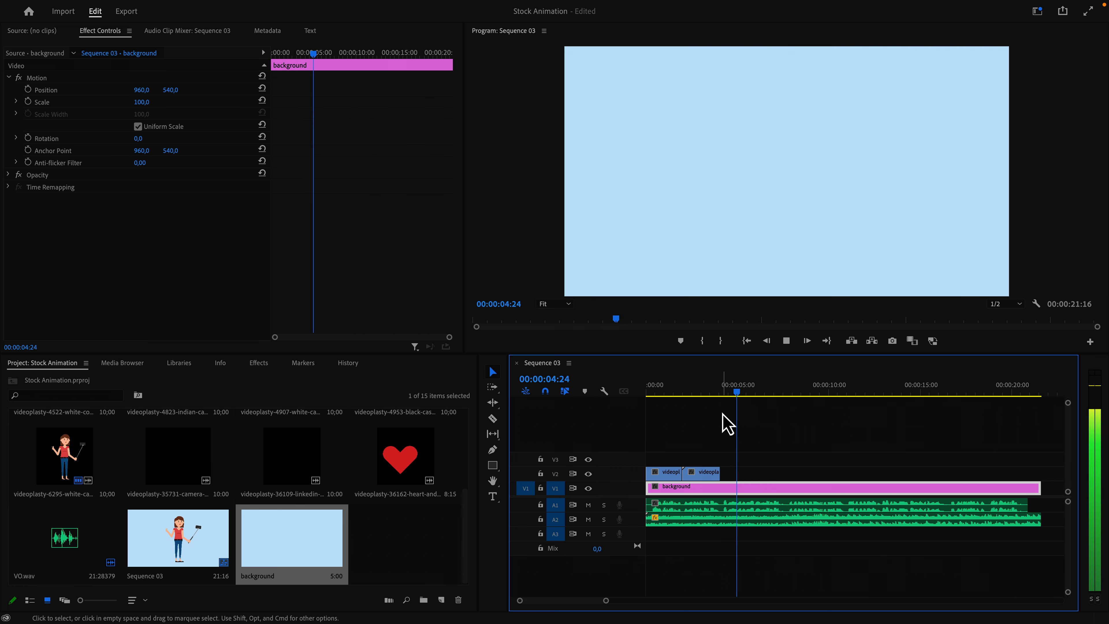
{"action": "key", "text": "space"}
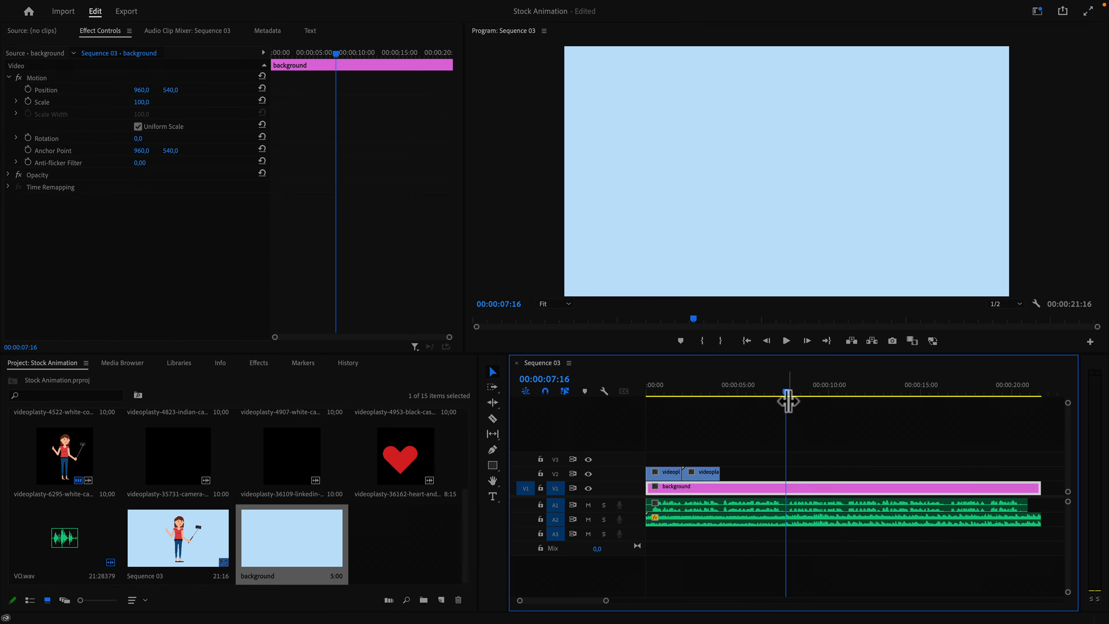
{"action": "left_click", "coordinate": [283, 457]}
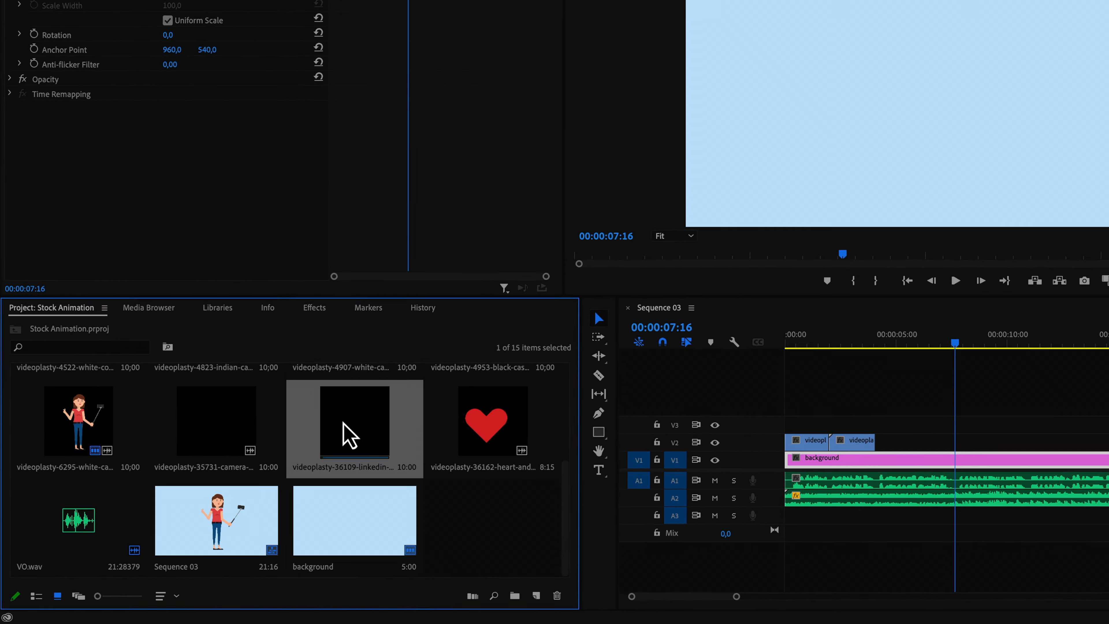
{"action": "left_click", "coordinate": [221, 426]}
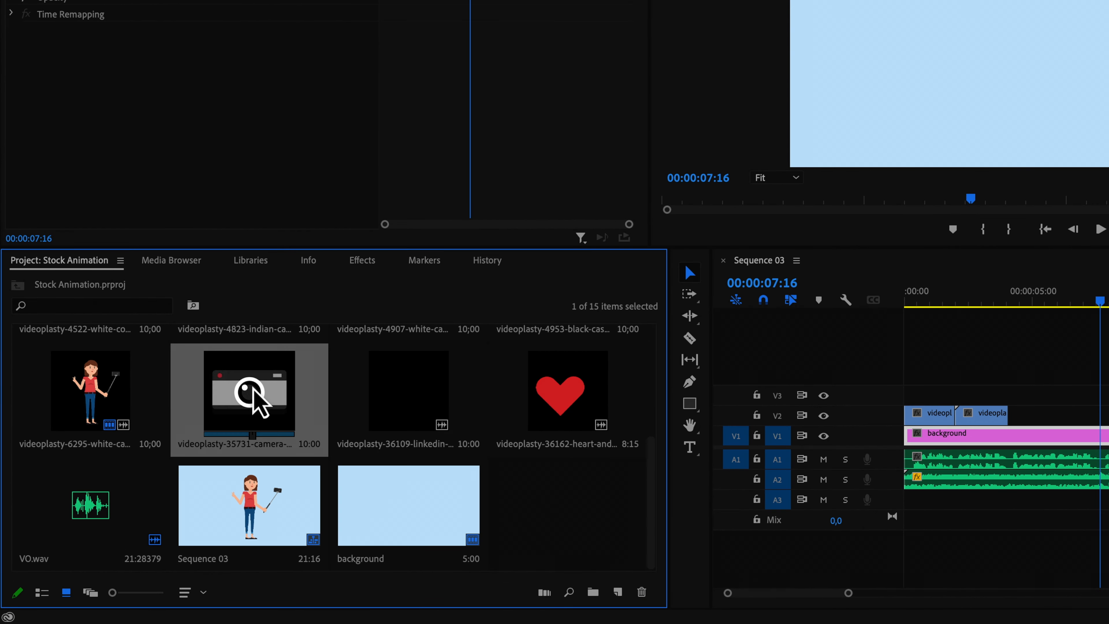
{"action": "left_click_drag", "start_coordinate": [221, 426], "coordinate": [1014, 391]}
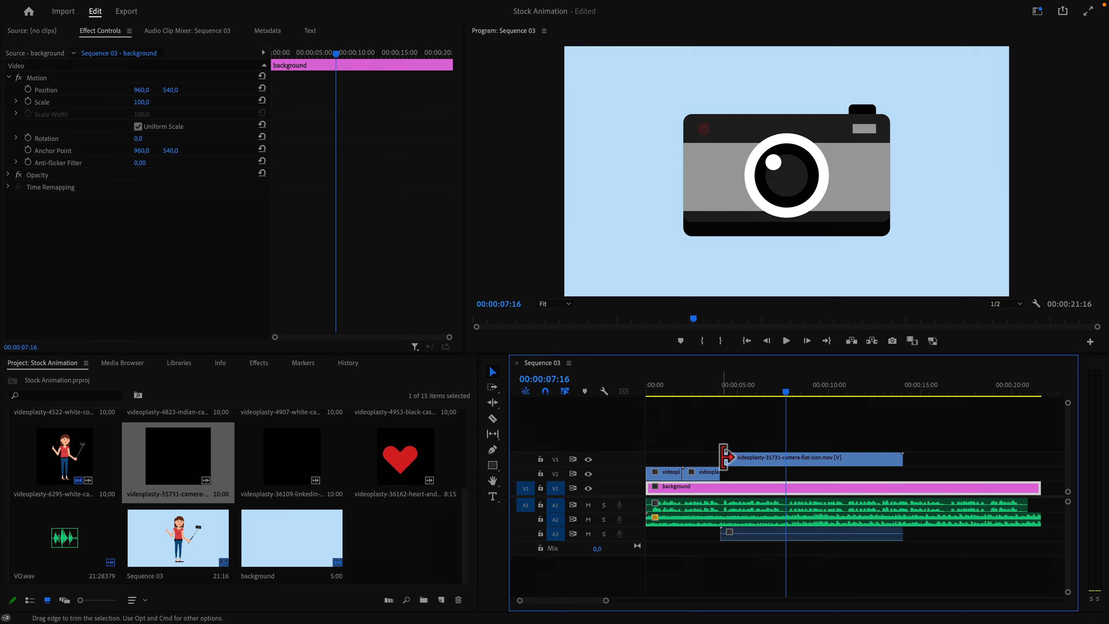
Step: Unlink the camera clip, delete its audio portion on A3, and trim the video's end to 00:00:07:16
{"action": "right_click", "coordinate": [750, 461]}
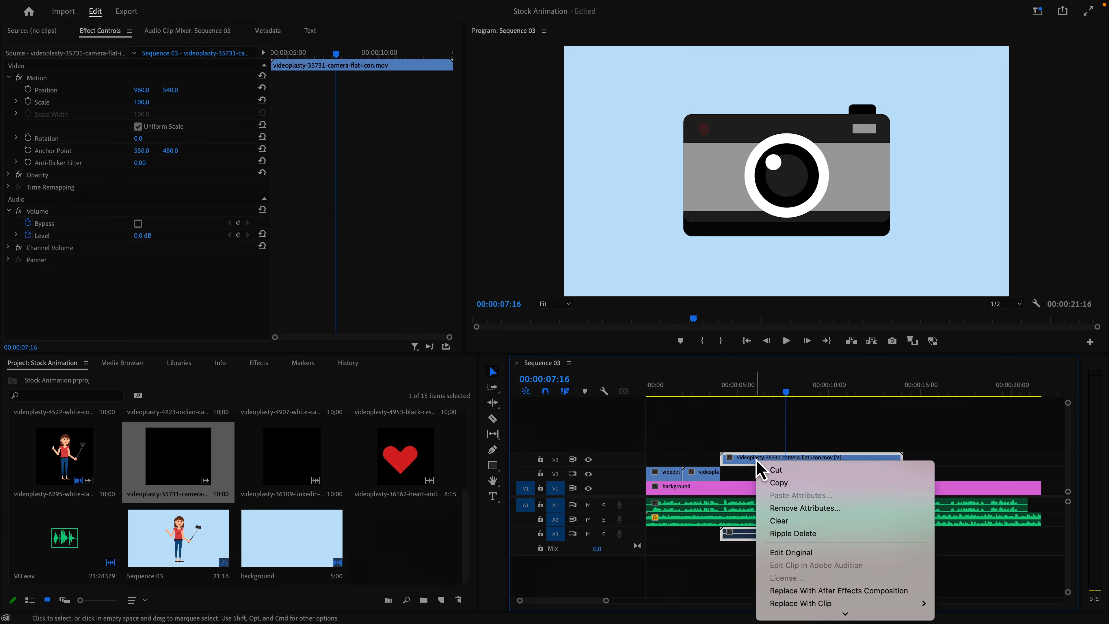
{"action": "left_click", "coordinate": [794, 496]}
{"action": "left_click", "coordinate": [738, 534]}
{"action": "key", "text": "Delete"}
{"action": "left_click_drag", "start_coordinate": [903, 459], "coordinate": [787, 460]}
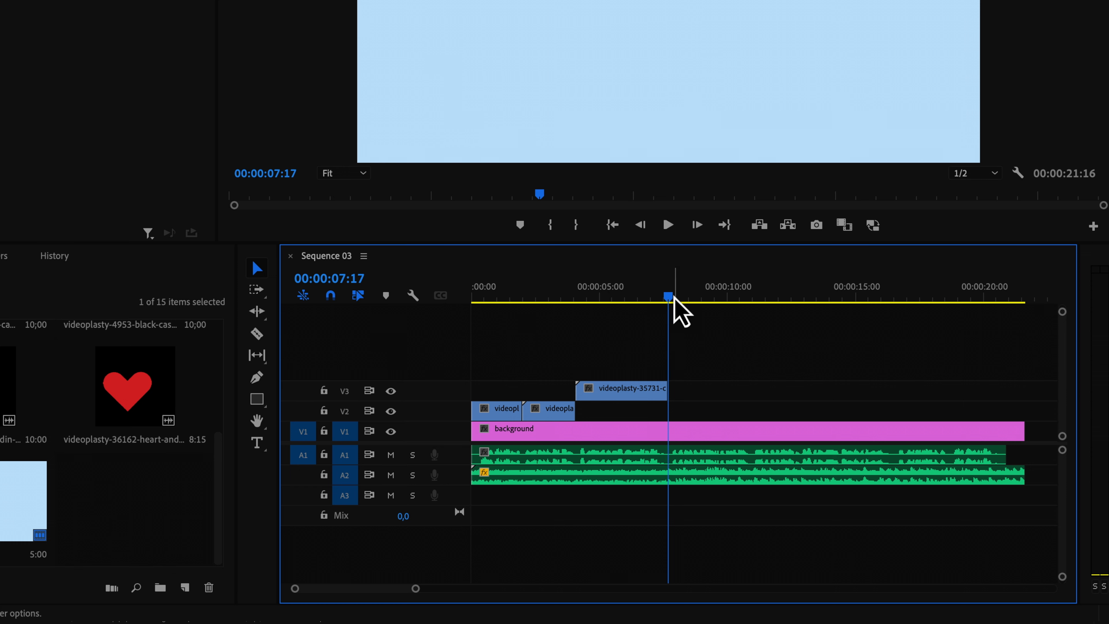
Step: At 00:00:05:12, scale the camera clip to 88 and set its vertical position to 440
{"action": "left_click_drag", "start_coordinate": [673, 297], "coordinate": [612, 297]}
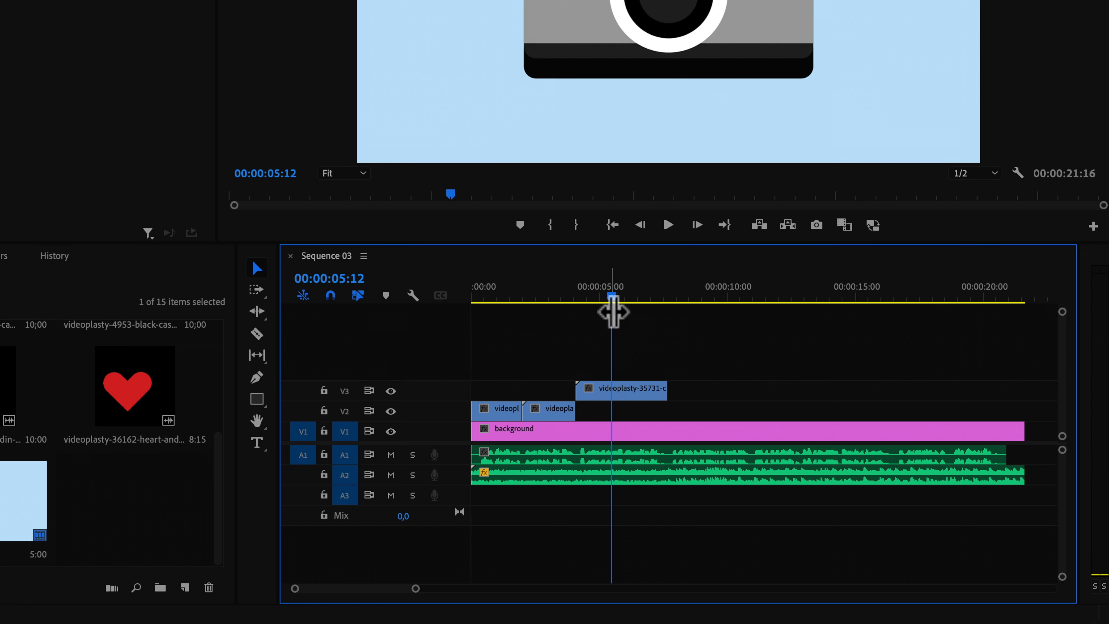
{"action": "left_click", "coordinate": [614, 393]}
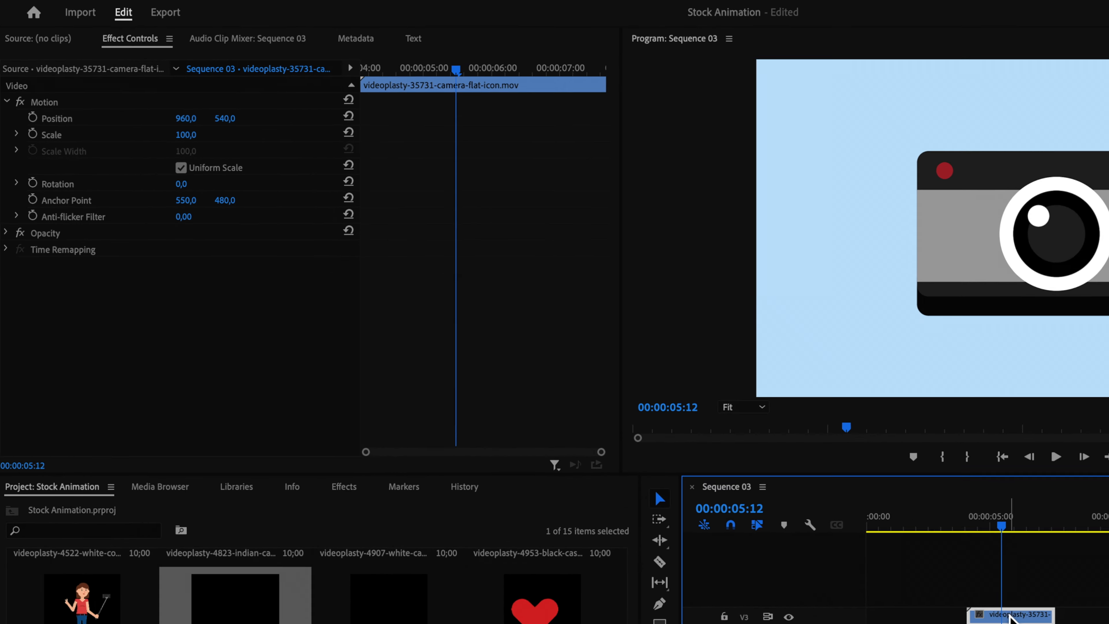
{"action": "left_click_drag", "start_coordinate": [199, 143], "coordinate": [190, 143]}
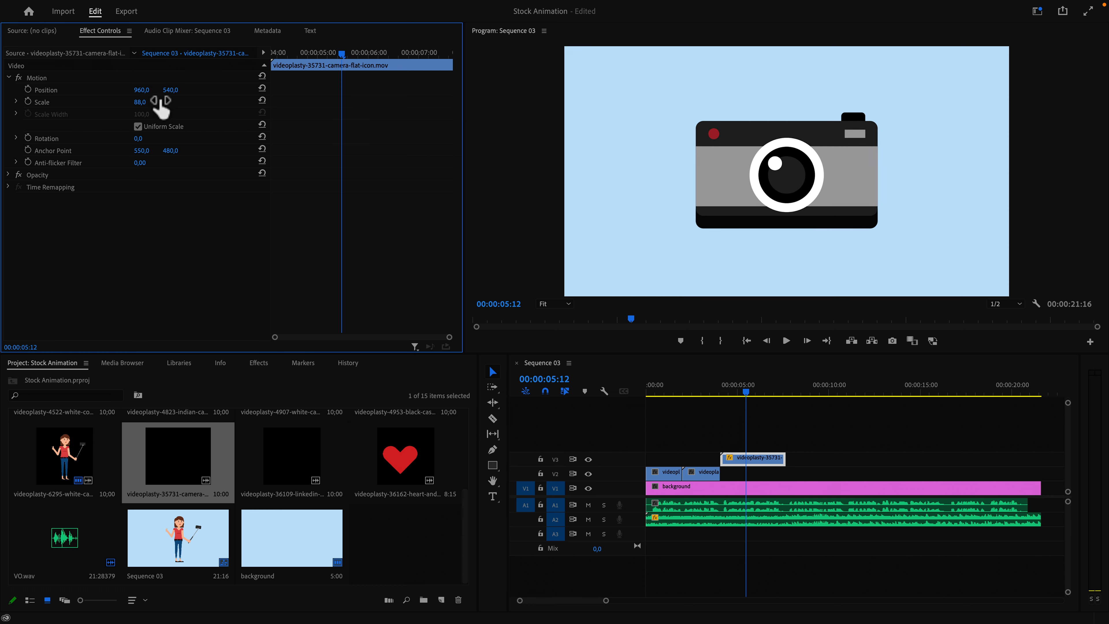
{"action": "left_click_drag", "start_coordinate": [170, 91], "coordinate": [118, 91]}
Step: Add the text Photoshoot123.com below the camera icon at 00:00:05:12 and set its fill to black (000000)
{"action": "left_click", "coordinate": [492, 496]}
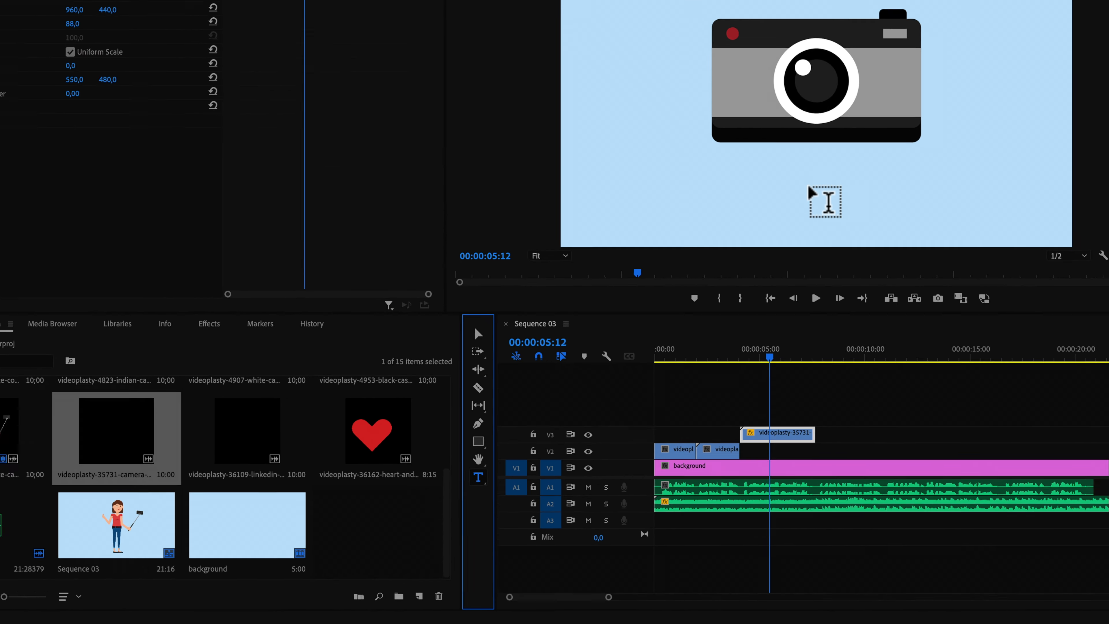
{"action": "left_click", "coordinate": [808, 192]}
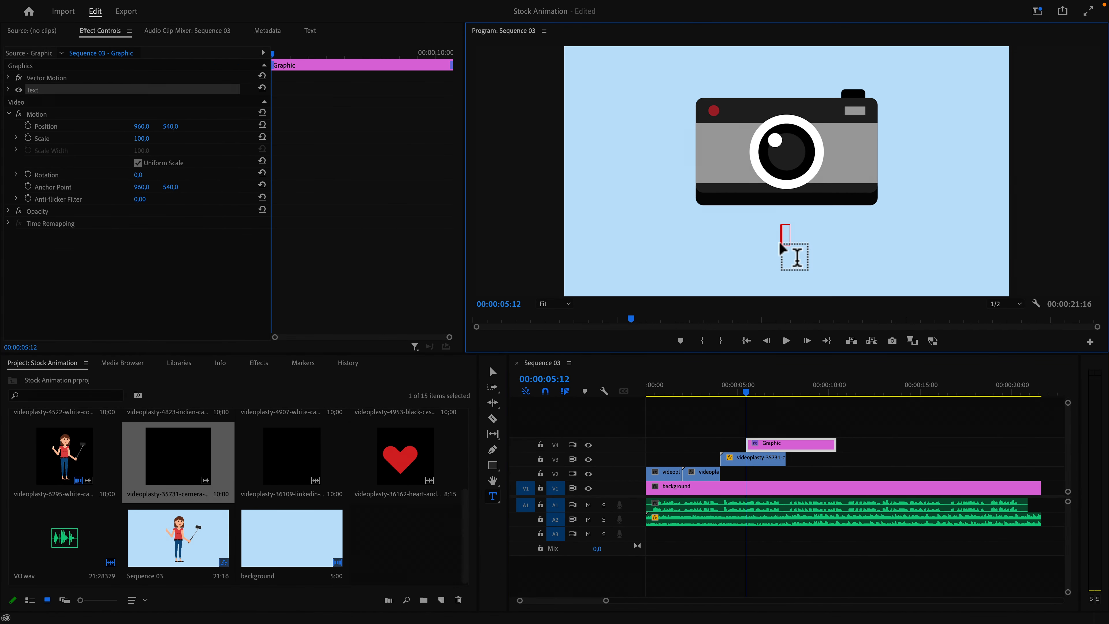
{"action": "type", "text": "Photoshoot123.com"}
{"action": "left_click", "coordinate": [8, 89]}
{"action": "left_click", "coordinate": [58, 239]}
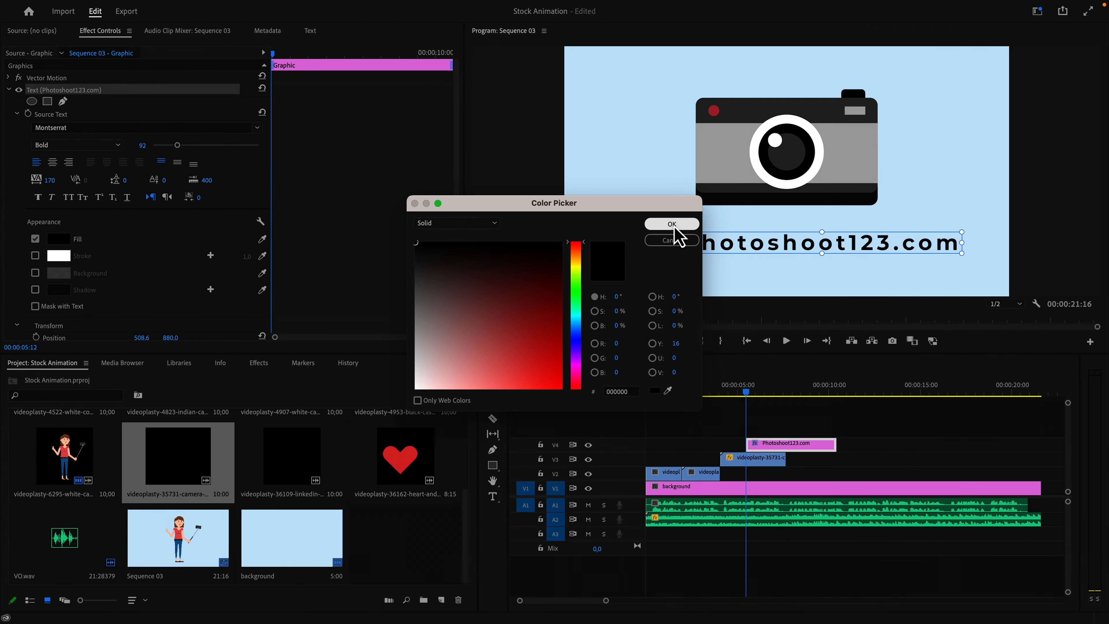
{"action": "left_click", "coordinate": [675, 228]}
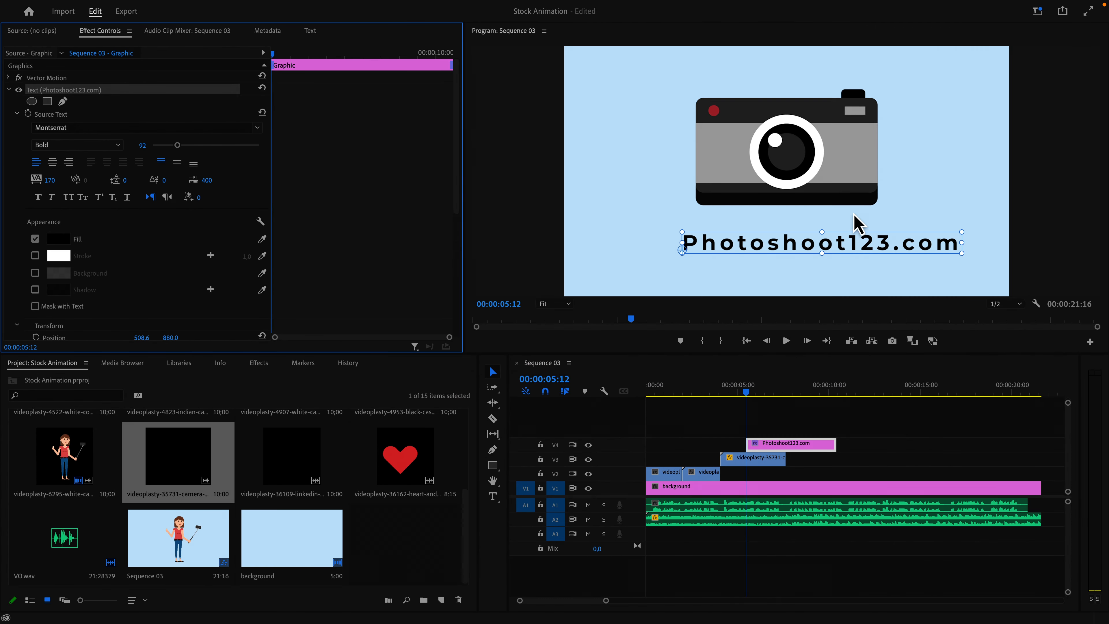